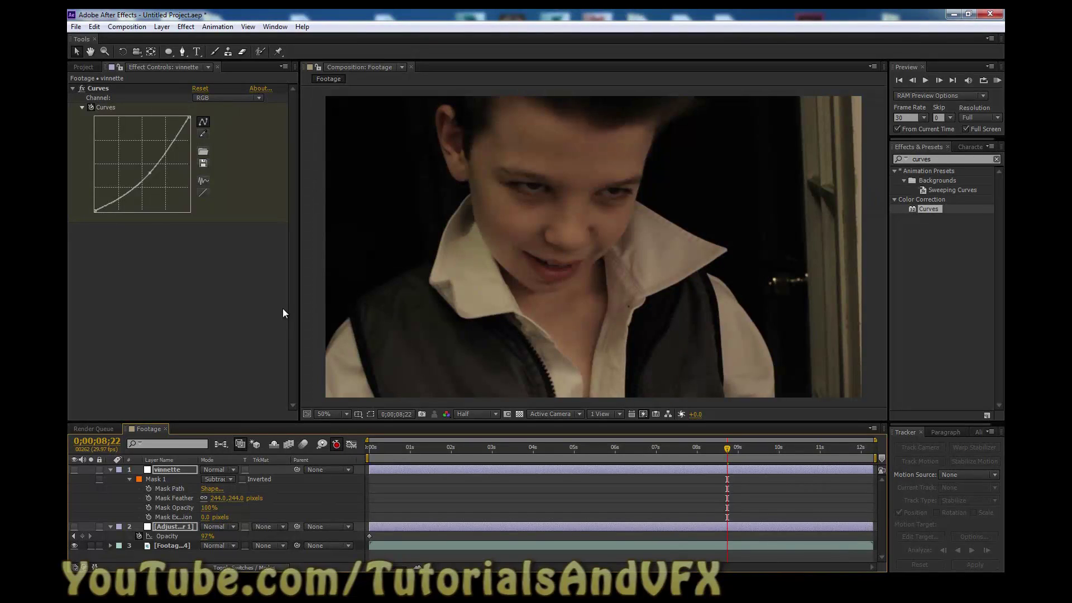
Step: Toggle the visibility of the vignette and adjustment layers to compare the graded look with the original footage
{"action": "mouse_move", "coordinate": [74, 470]}
{"action": "left_mouse_down"}
{"action": "mouse_move", "coordinate": [74, 527]}
{"action": "mouse_move", "coordinate": [74, 474]}
{"action": "left_mouse_up"}
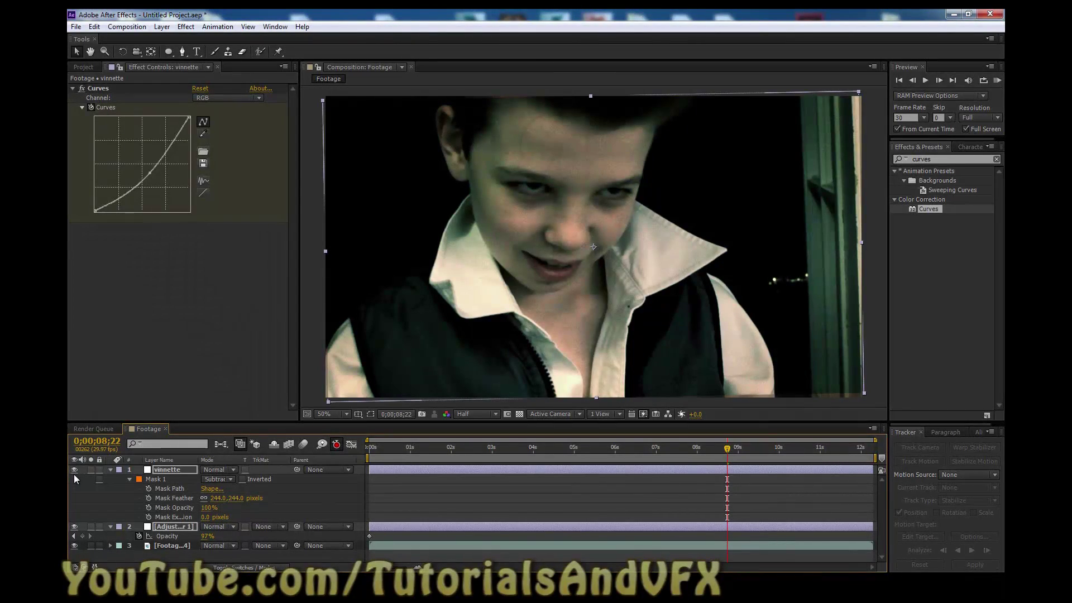
{"action": "left_click", "coordinate": [74, 474]}
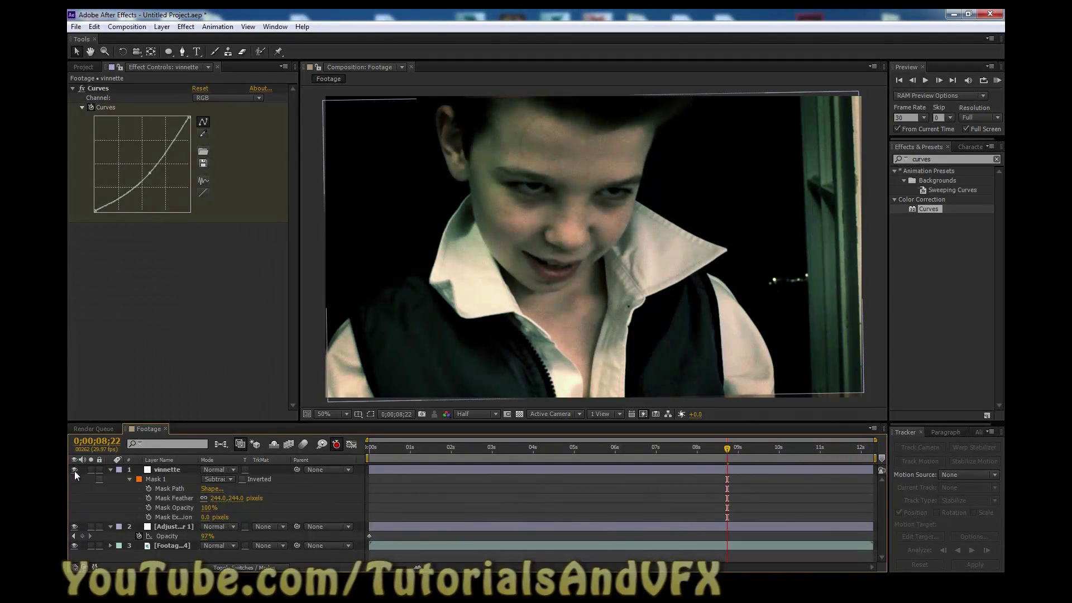
{"action": "left_click", "coordinate": [162, 470]}
{"action": "left_click", "coordinate": [138, 527], "text": "shift"}
{"action": "left_click_drag", "start_coordinate": [74, 527], "coordinate": [75, 470]}
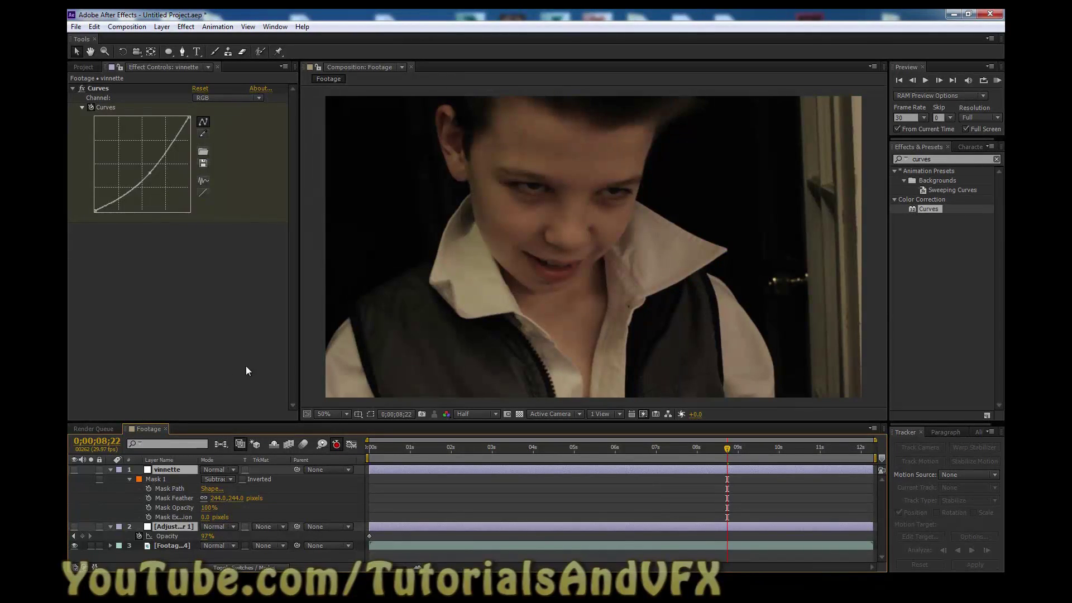
Step: Play back the ungraded footage from 0;00;04;17, then park the playhead at 0;00;04;27
{"action": "left_click", "coordinate": [83, 67]}
{"action": "key", "text": "Page_Up"}
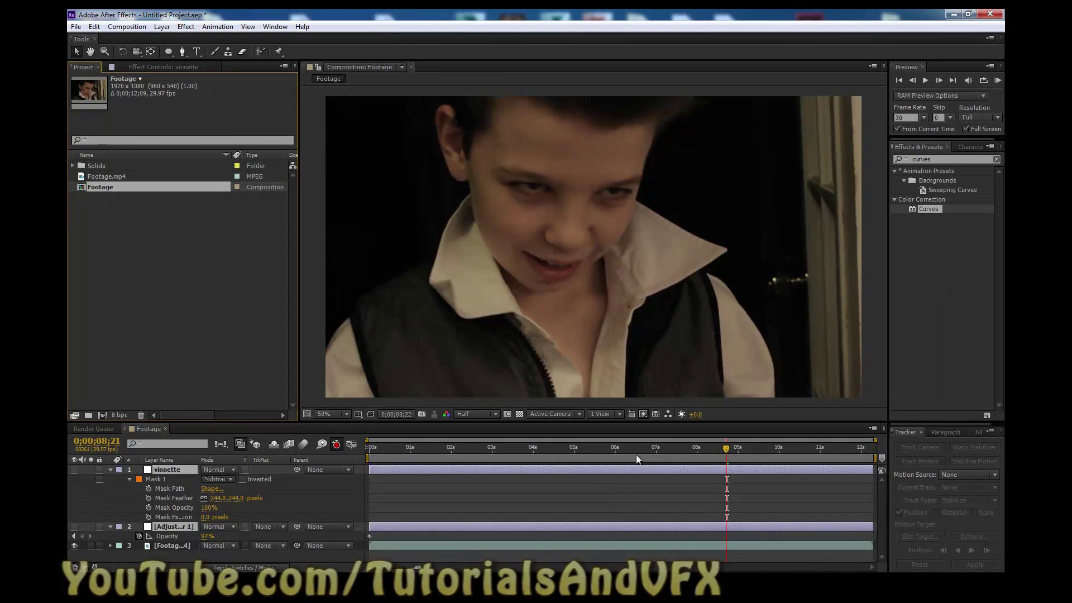
{"action": "left_click", "coordinate": [557, 448]}
{"action": "key", "text": "space"}
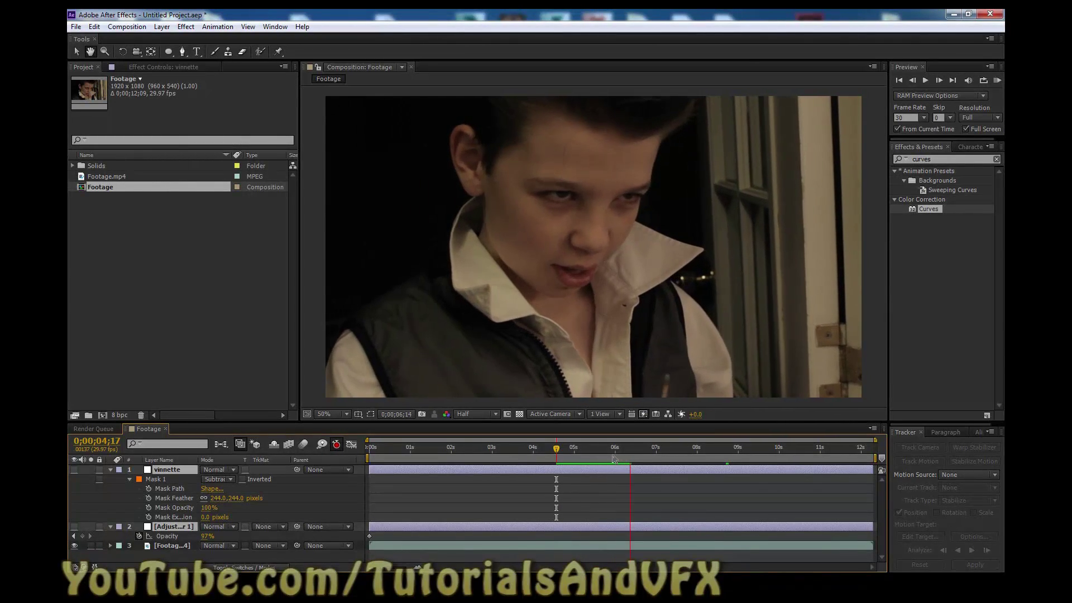
{"action": "left_click", "coordinate": [593, 450]}
{"action": "left_click", "coordinate": [571, 445]}
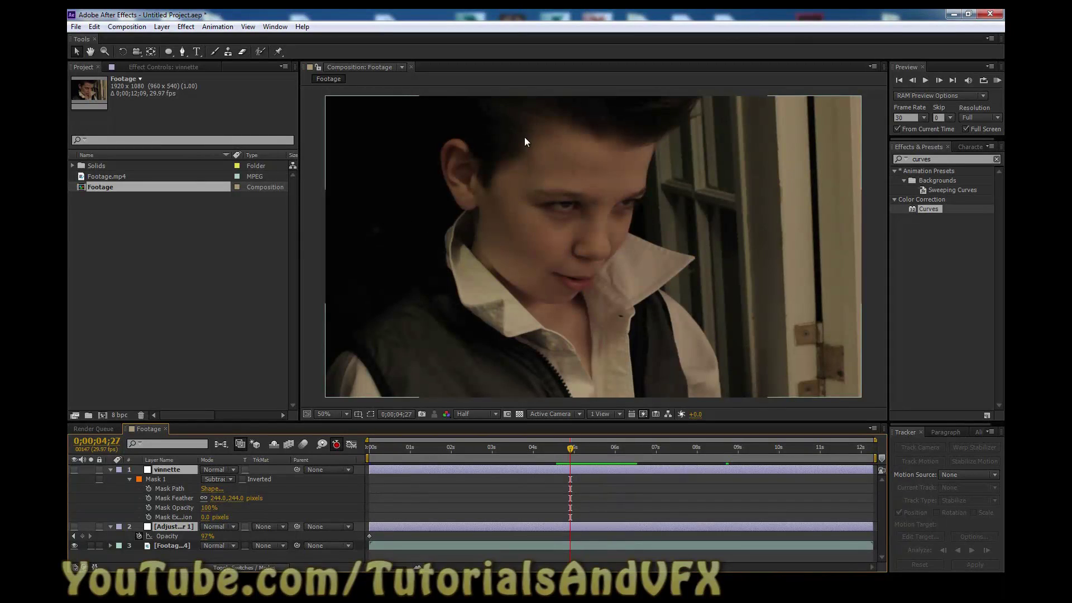
Step: Start a new project, discarding the changes in the current one
{"action": "left_click", "coordinate": [76, 26]}
{"action": "mouse_move", "coordinate": [89, 39]}
{"action": "left_click", "coordinate": [281, 39]}
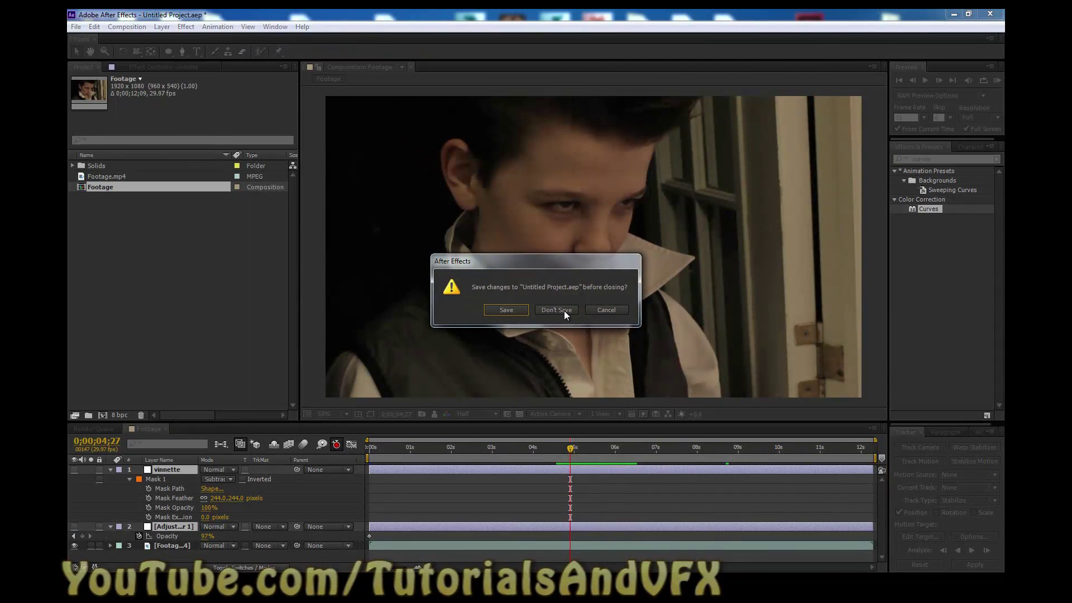
{"action": "left_click", "coordinate": [561, 310]}
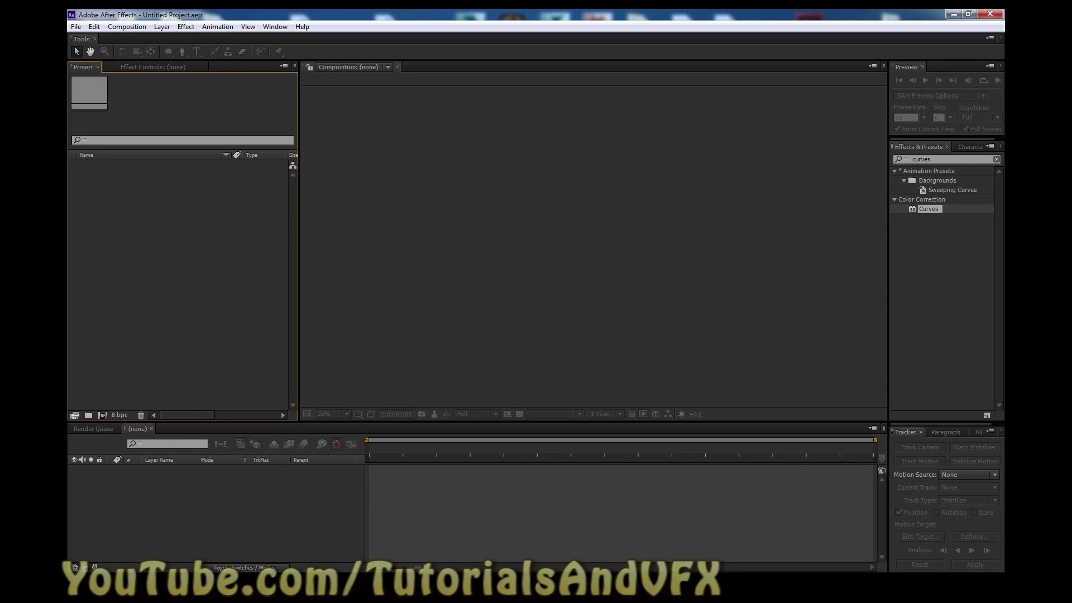
Step: Import Footage.mp4 into the project and create a composition from it
{"action": "left_click_drag", "start_coordinate": [1005, 142], "coordinate": [726, 142]}
{"action": "left_click_drag", "start_coordinate": [799, 254], "coordinate": [106, 242]}
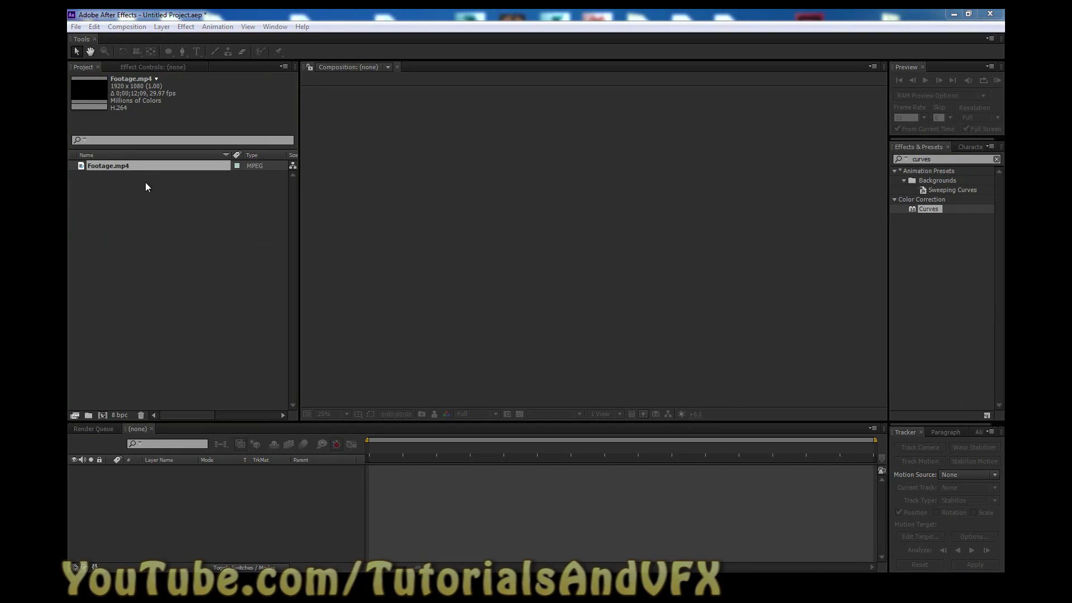
{"action": "left_click", "coordinate": [103, 415]}
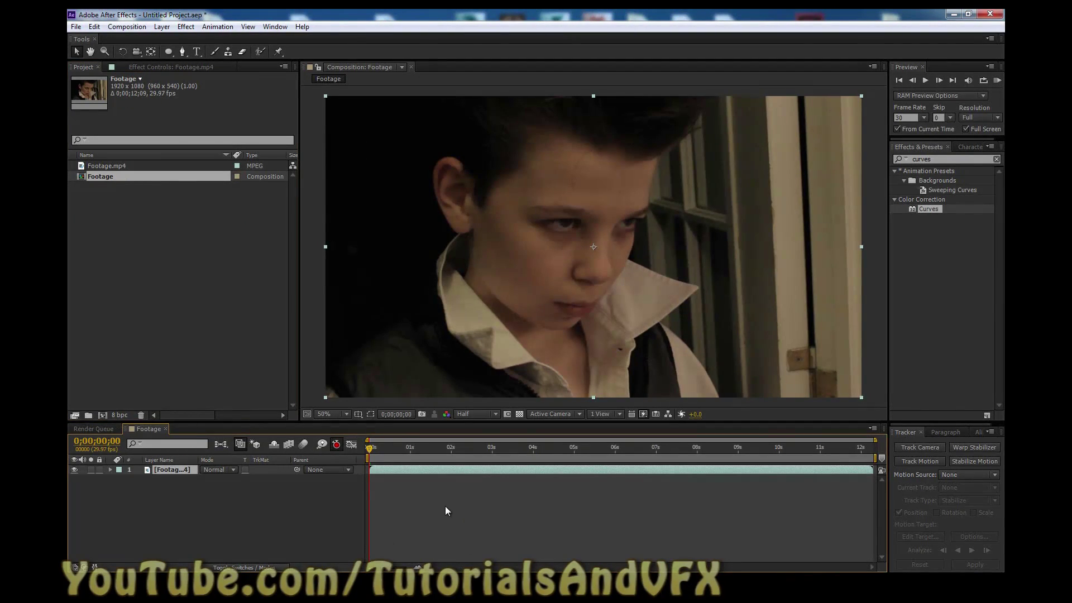
Step: Scrub back and forth through the footage to review the shot, ending at 0;00;02;03
{"action": "left_click_drag", "start_coordinate": [363, 454], "coordinate": [798, 450]}
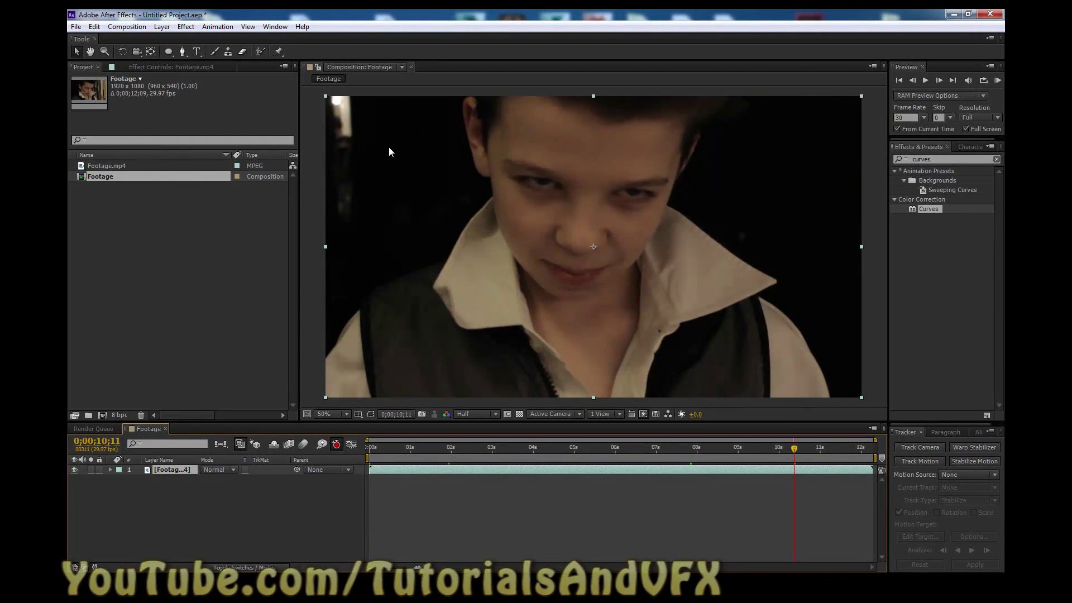
{"action": "left_click_drag", "start_coordinate": [762, 451], "coordinate": [391, 450]}
{"action": "left_click_drag", "start_coordinate": [528, 467], "coordinate": [845, 475]}
{"action": "left_click_drag", "start_coordinate": [735, 474], "coordinate": [732, 454]}
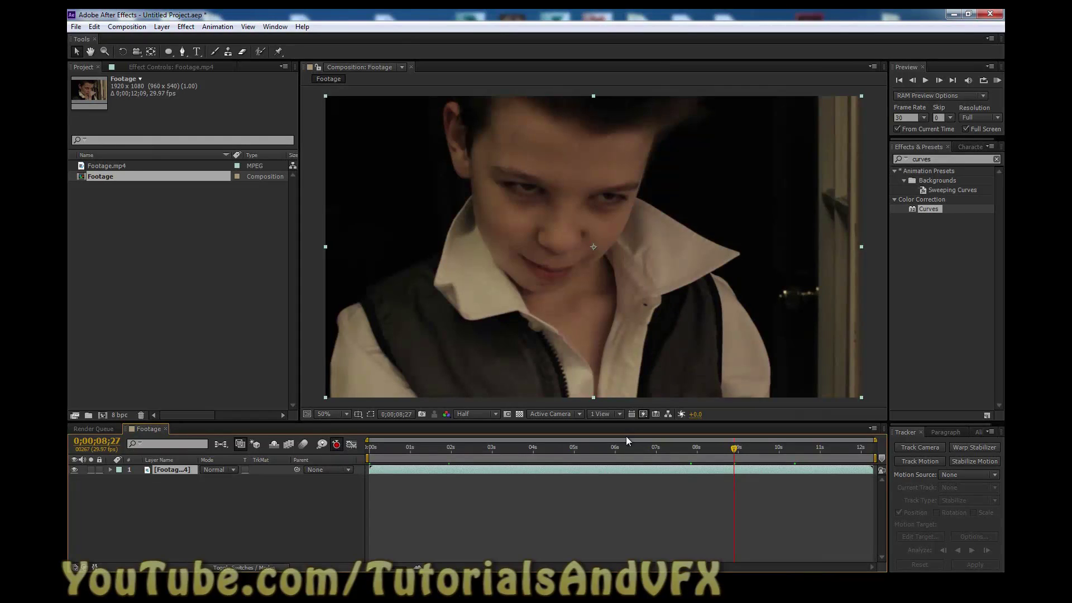
{"action": "left_click_drag", "start_coordinate": [696, 454], "coordinate": [456, 457]}
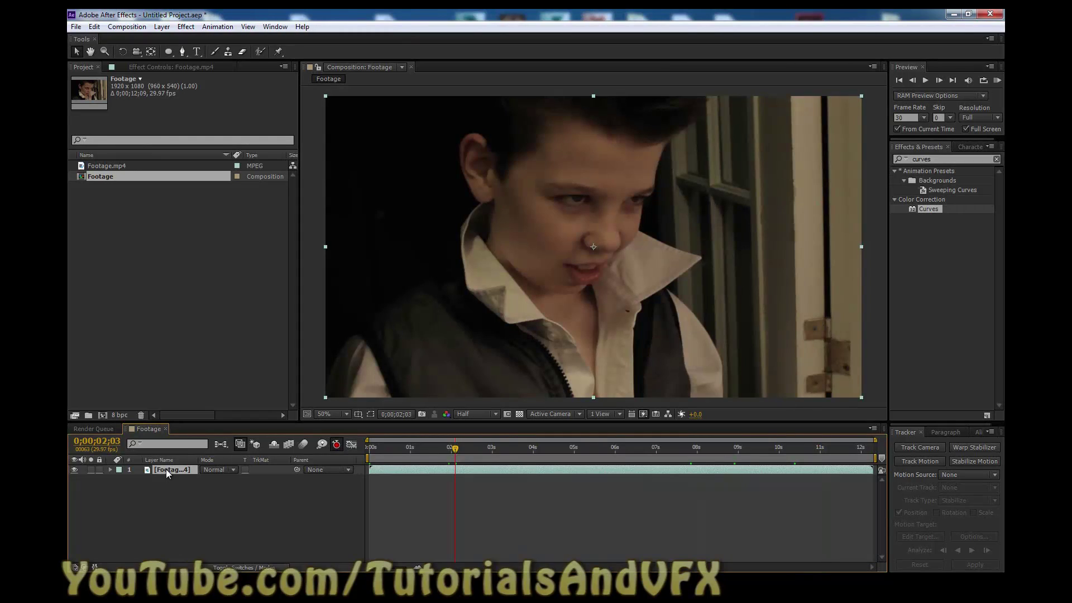
Step: Add two adjustment layers above the footage layer
{"action": "key", "text": "ctrl+alt+y"}
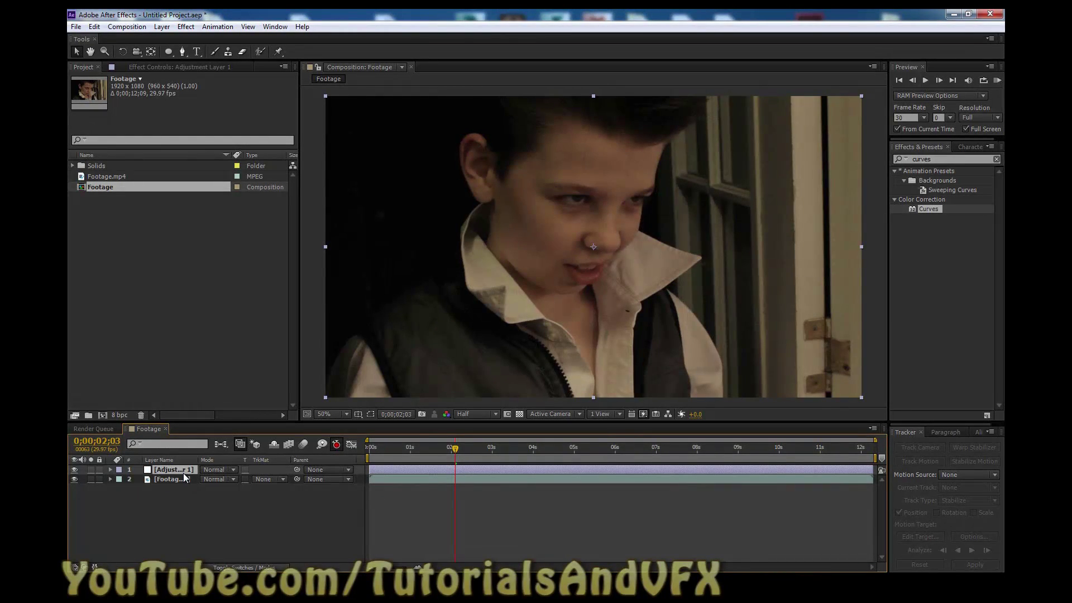
{"action": "key", "text": "ctrl+alt+y"}
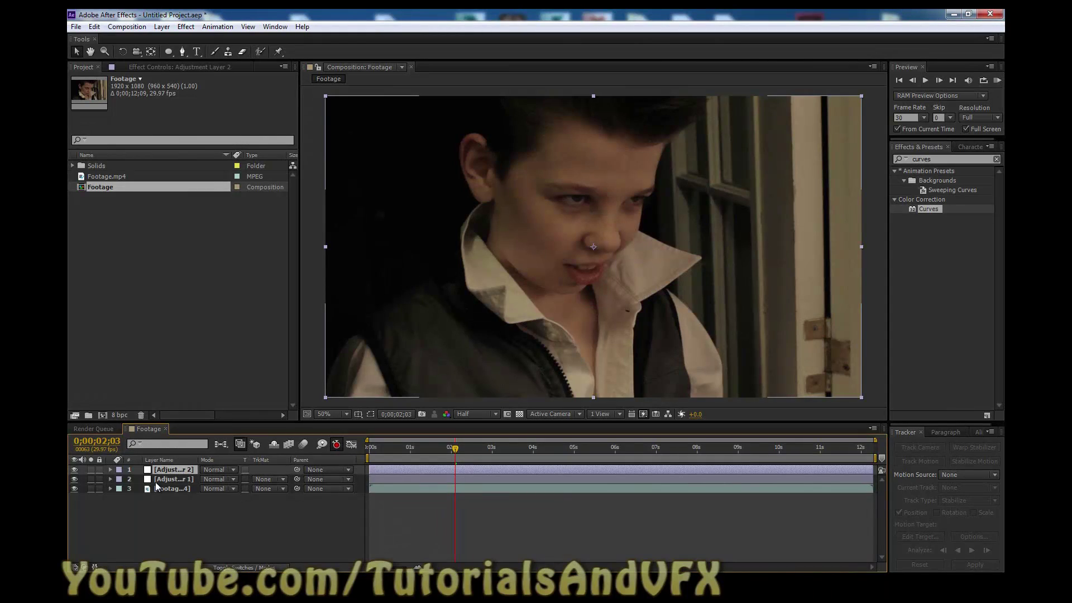
{"action": "left_click", "coordinate": [160, 27]}
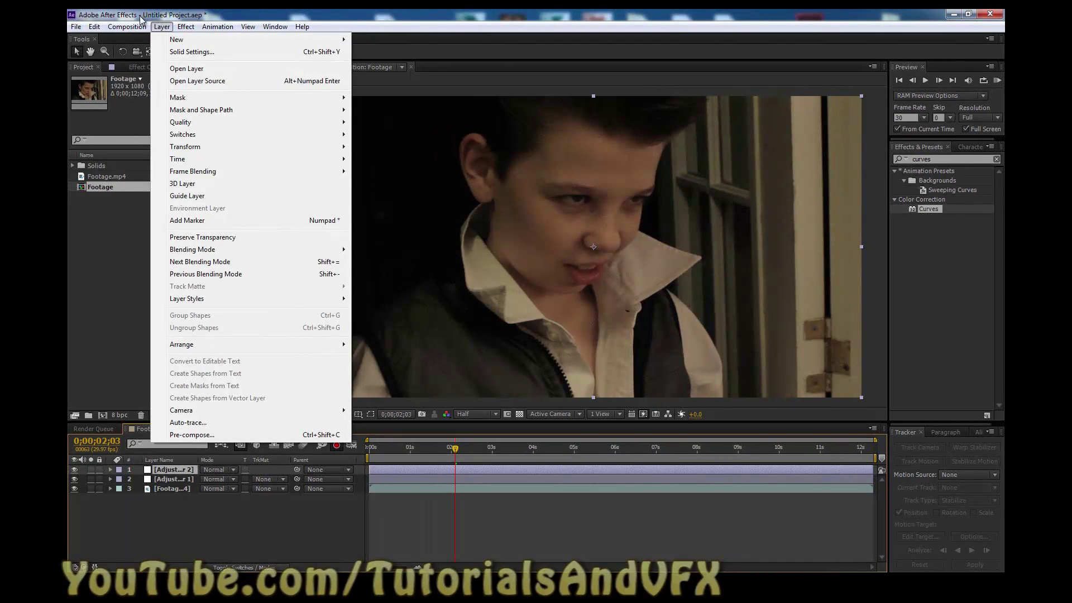
{"action": "mouse_move", "coordinate": [76, 26]}
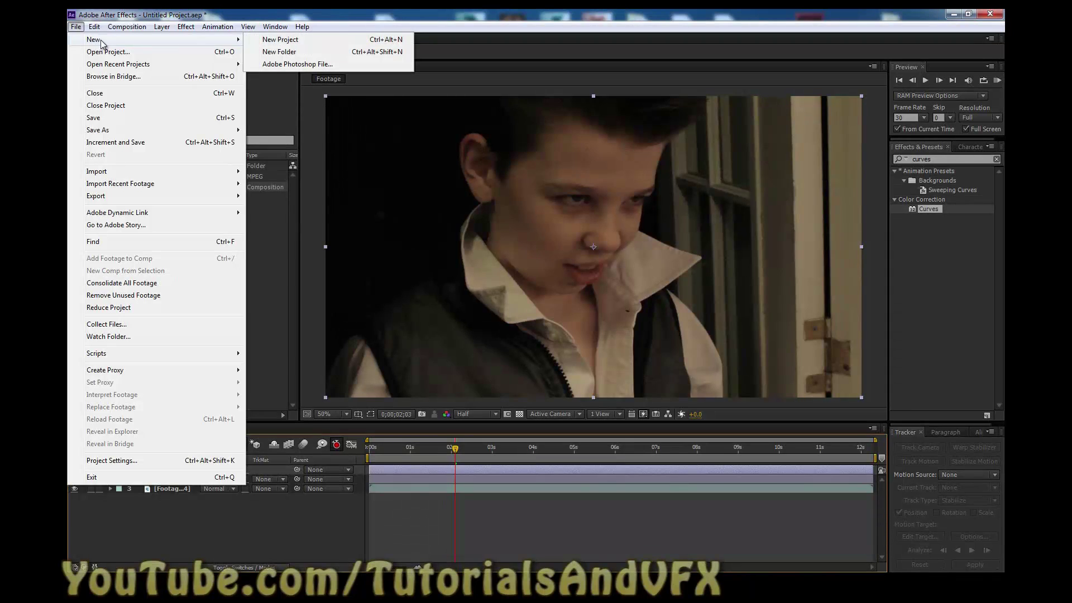
{"action": "mouse_move", "coordinate": [161, 30]}
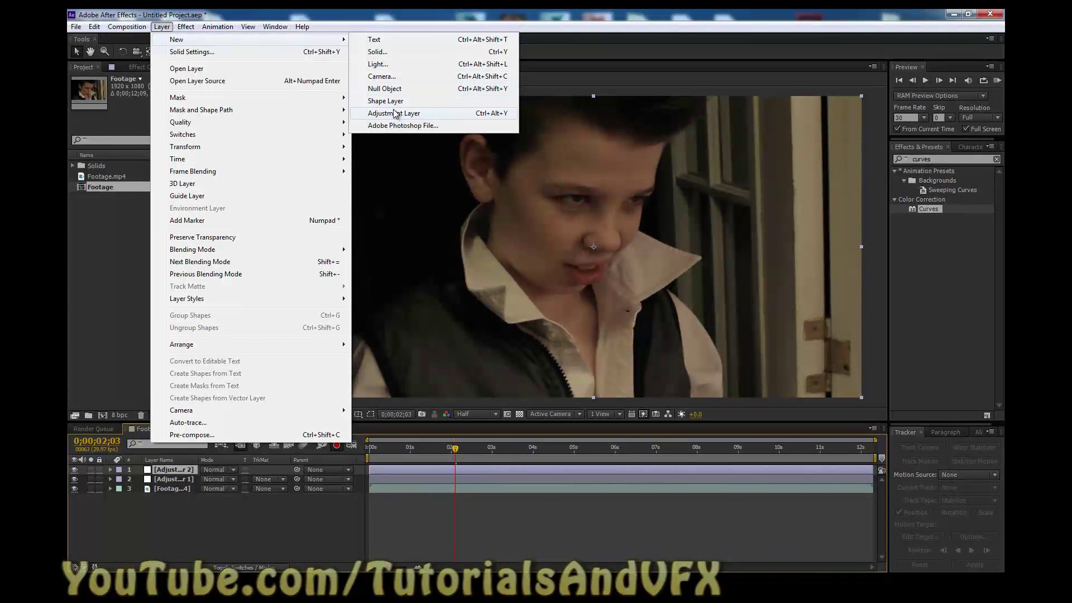
{"action": "left_click", "coordinate": [142, 355]}
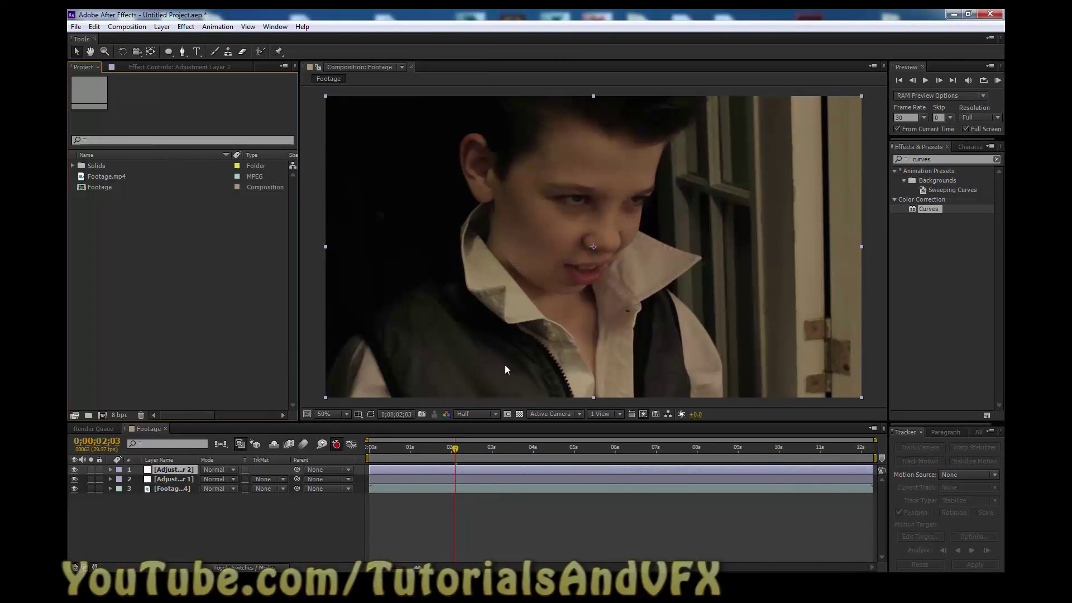
{"action": "left_click", "coordinate": [172, 478]}
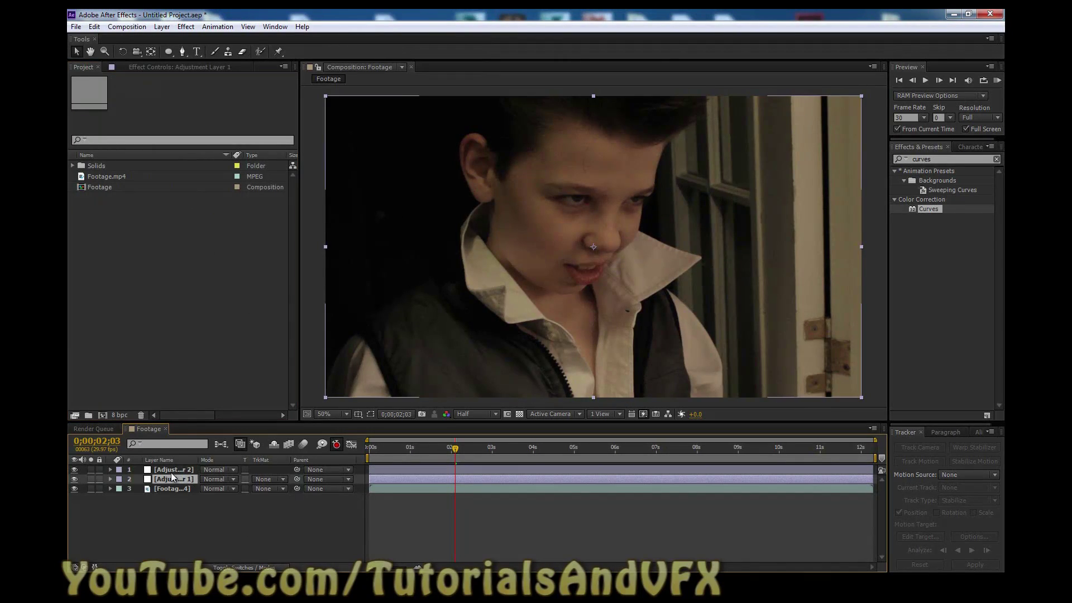
{"action": "left_click", "coordinate": [172, 469]}
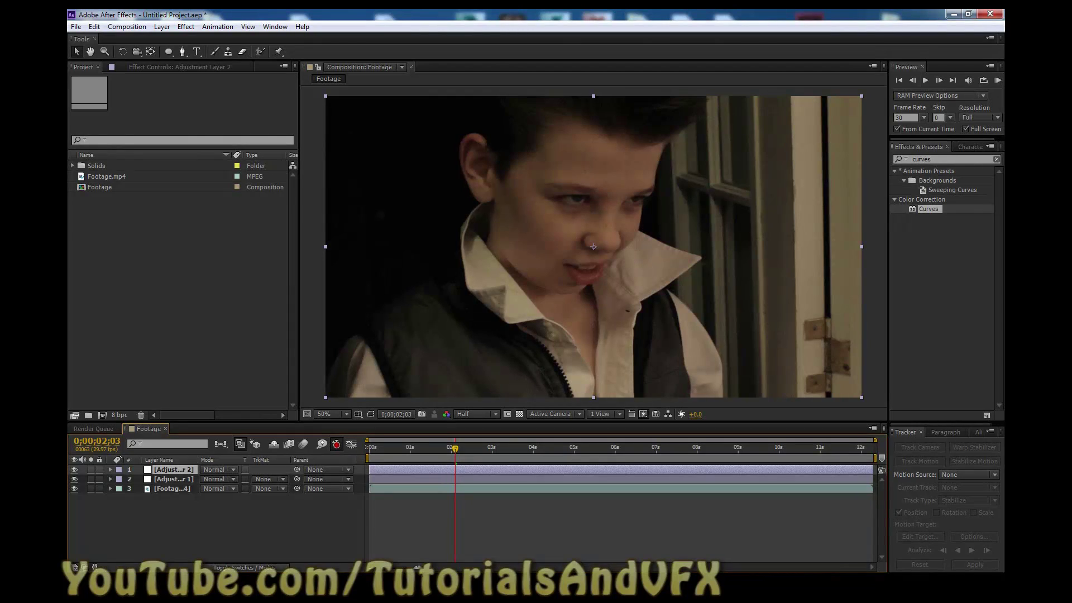
Step: Hide the Effects & Presets panel and show it again
{"action": "left_click", "coordinate": [945, 161]}
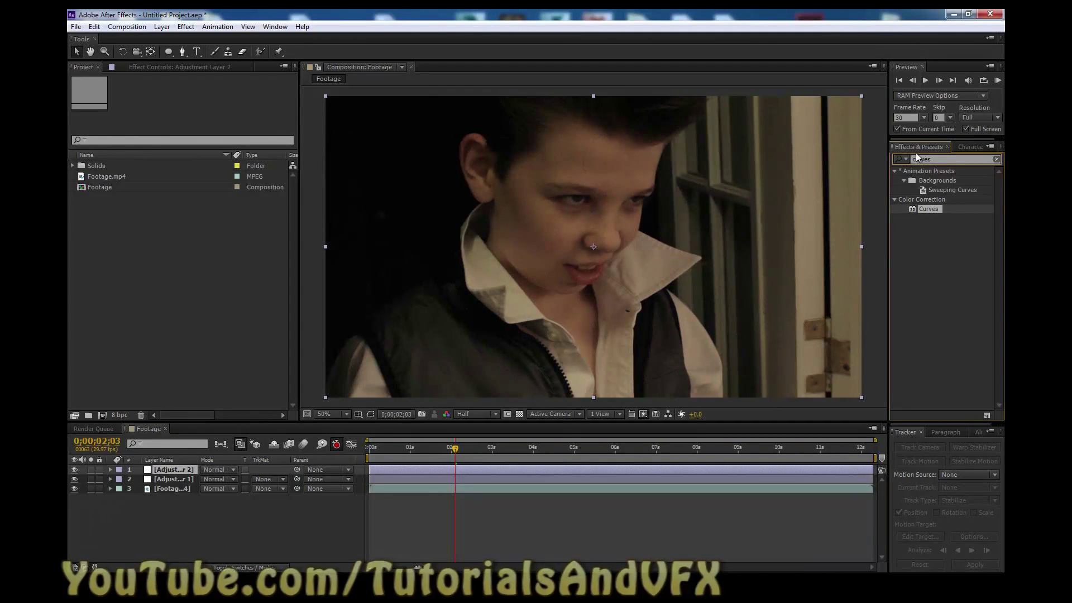
{"action": "left_click", "coordinate": [275, 26]}
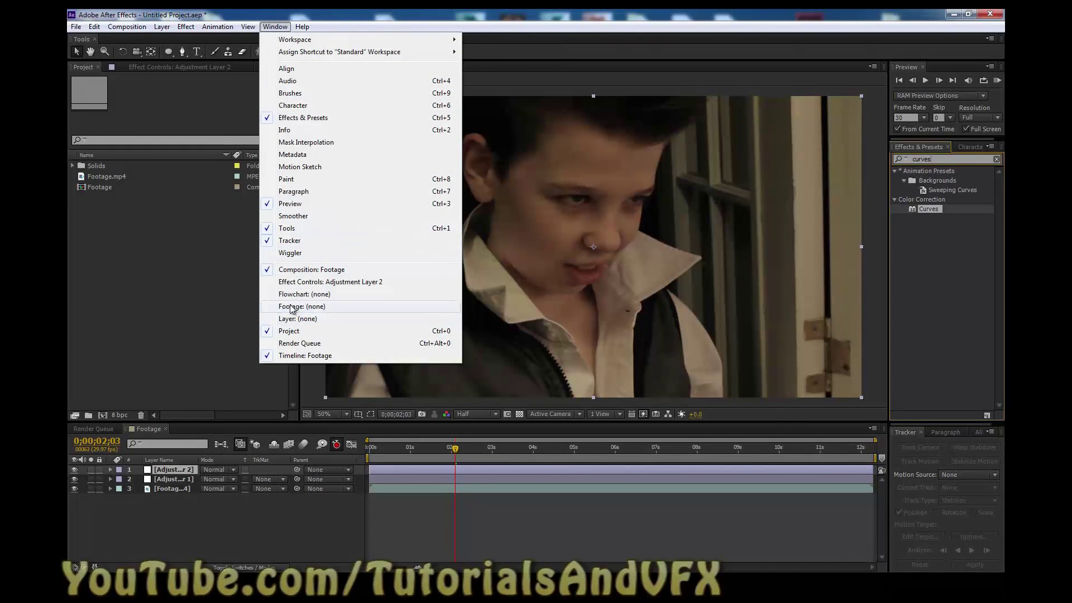
{"action": "left_click", "coordinate": [290, 118]}
{"action": "left_click", "coordinate": [937, 286]}
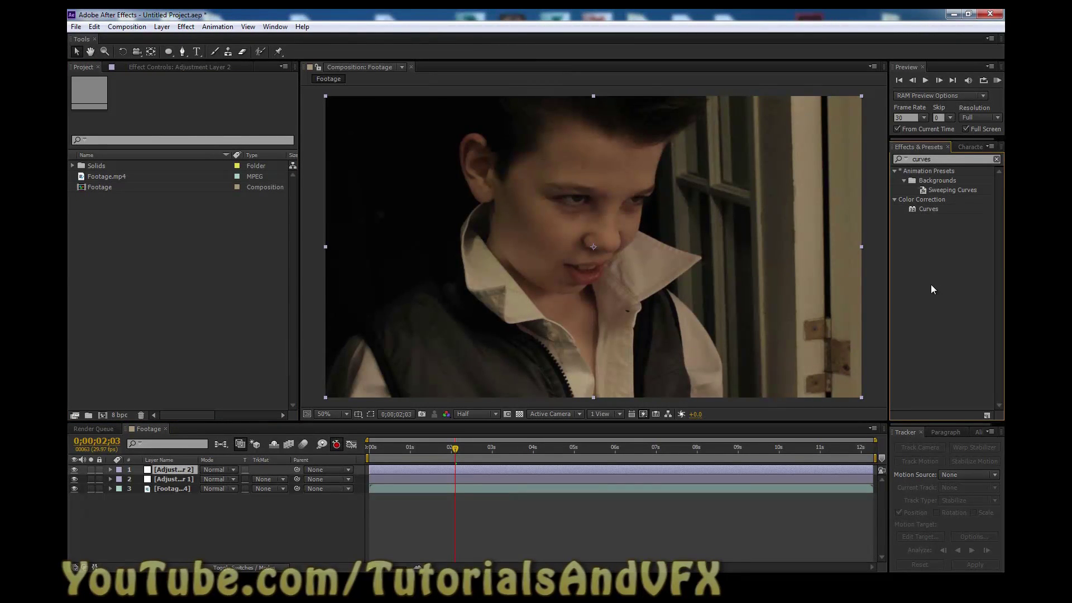
{"action": "key", "text": "ctrl+5"}
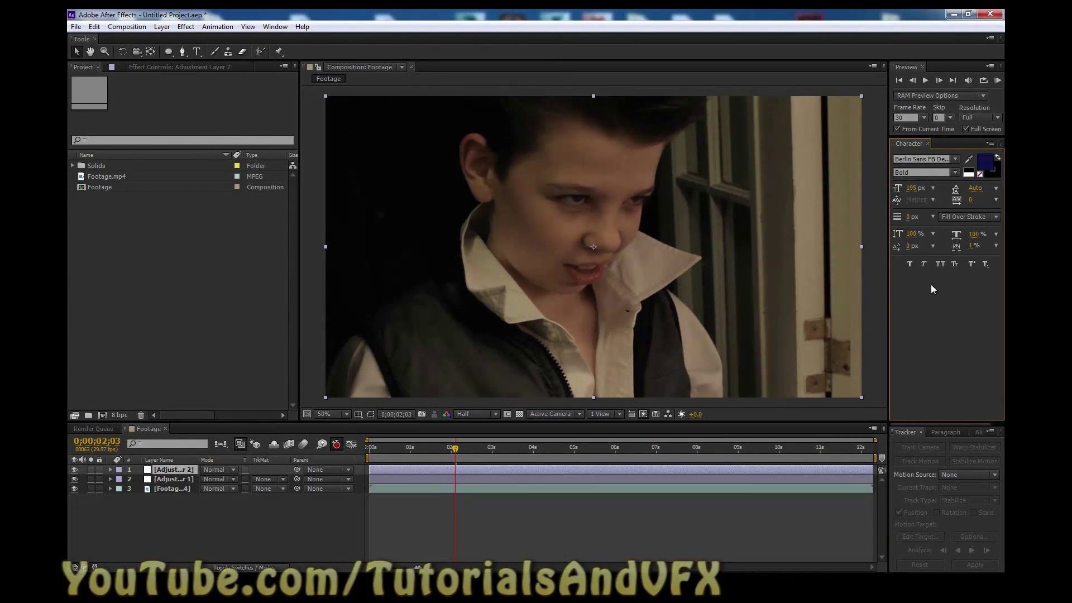
{"action": "key", "text": "ctrl+5"}
Step: Search the effects for "expo" and apply the Color Correction Exposure effect to the lower adjustment layer
{"action": "double_click", "coordinate": [935, 160]}
{"action": "key", "text": "BackSpace"}
{"action": "left_click", "coordinate": [900, 159]}
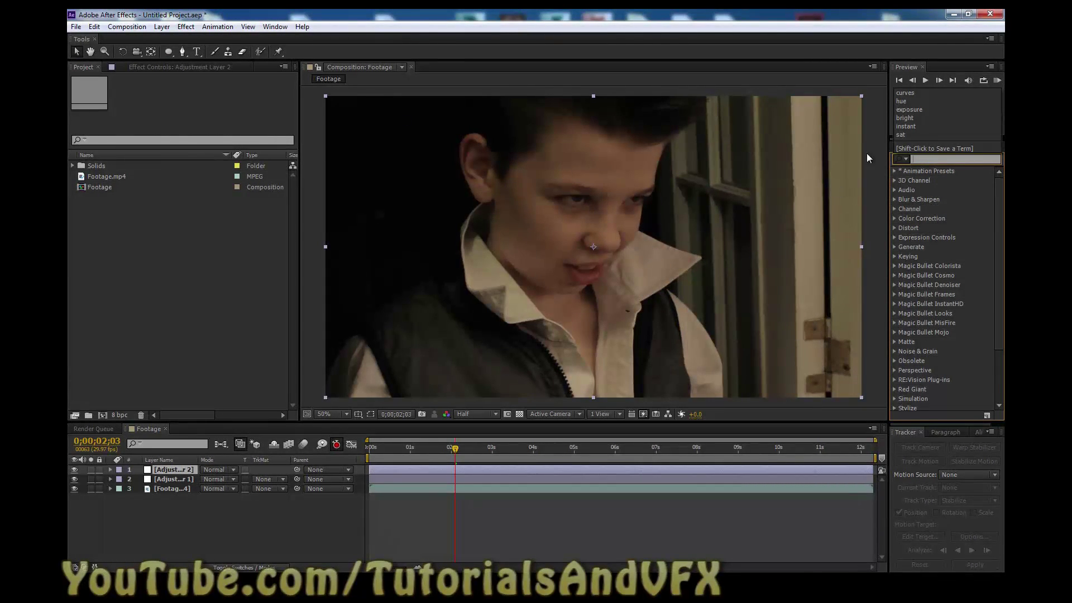
{"action": "left_click", "coordinate": [185, 28]}
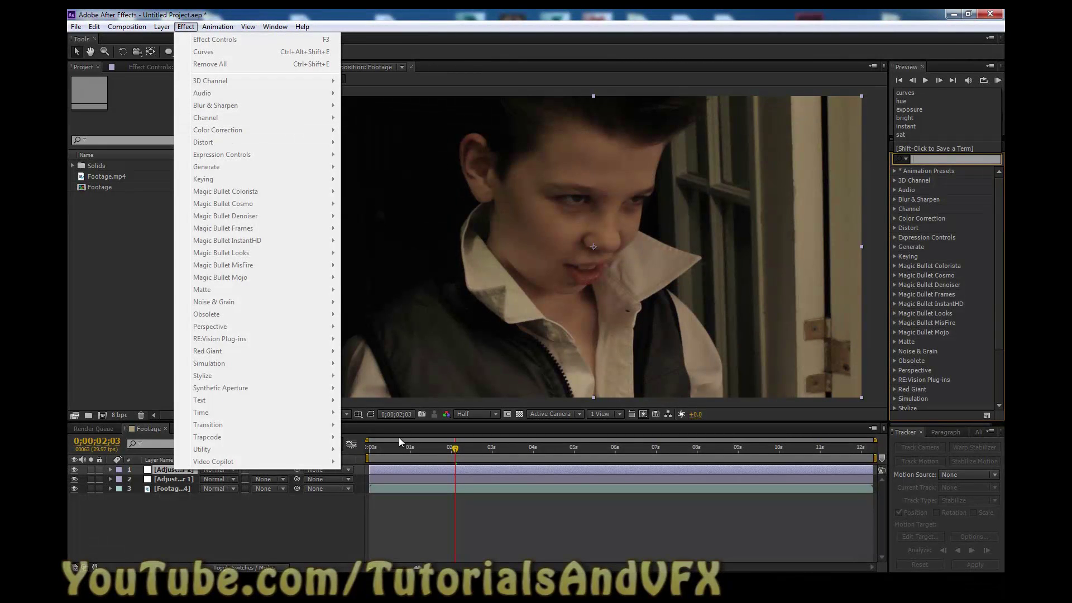
{"action": "left_click", "coordinate": [577, 546]}
{"action": "left_click", "coordinate": [914, 159]}
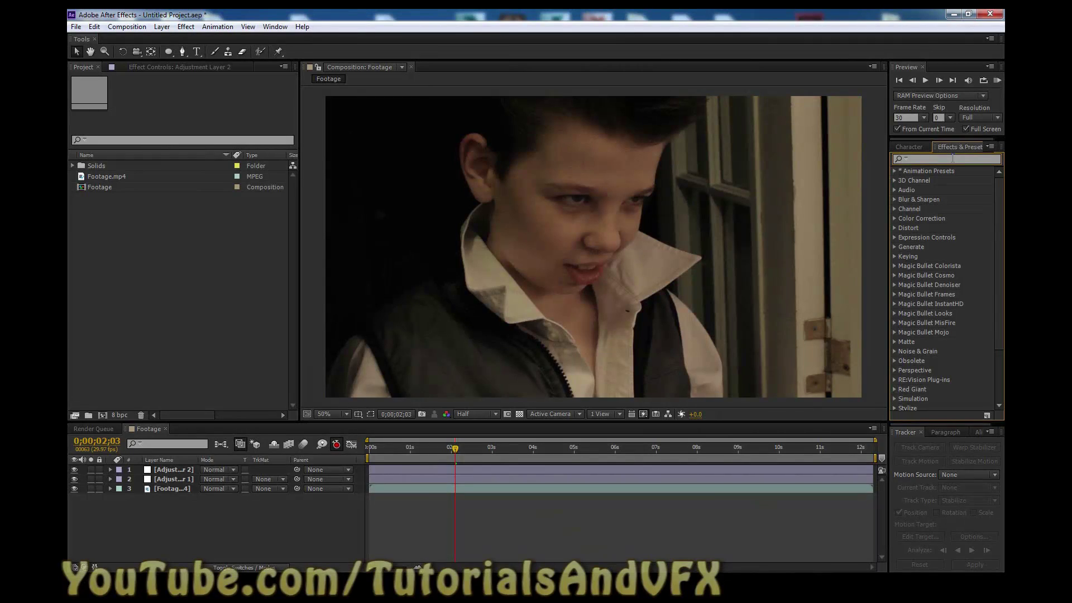
{"action": "type", "text": "e"}
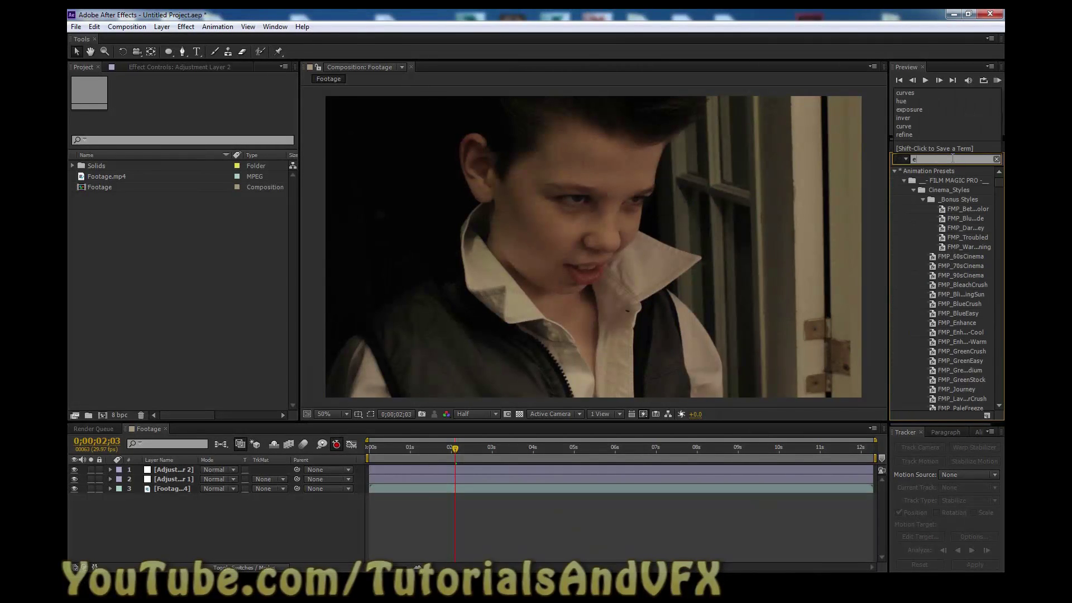
{"action": "type", "text": "xpo"}
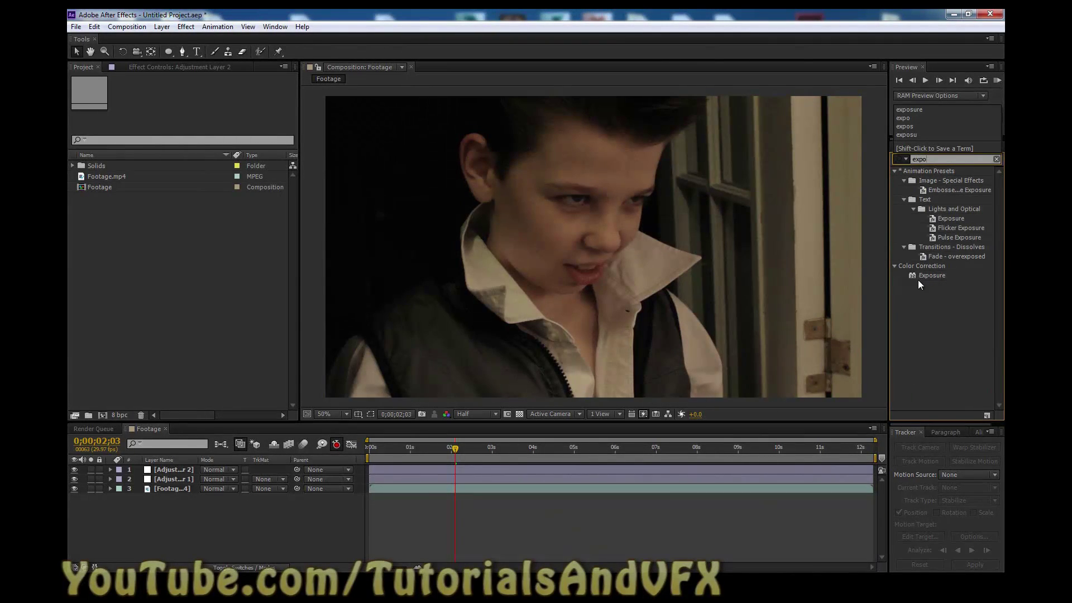
{"action": "left_click_drag", "start_coordinate": [927, 276], "coordinate": [173, 477]}
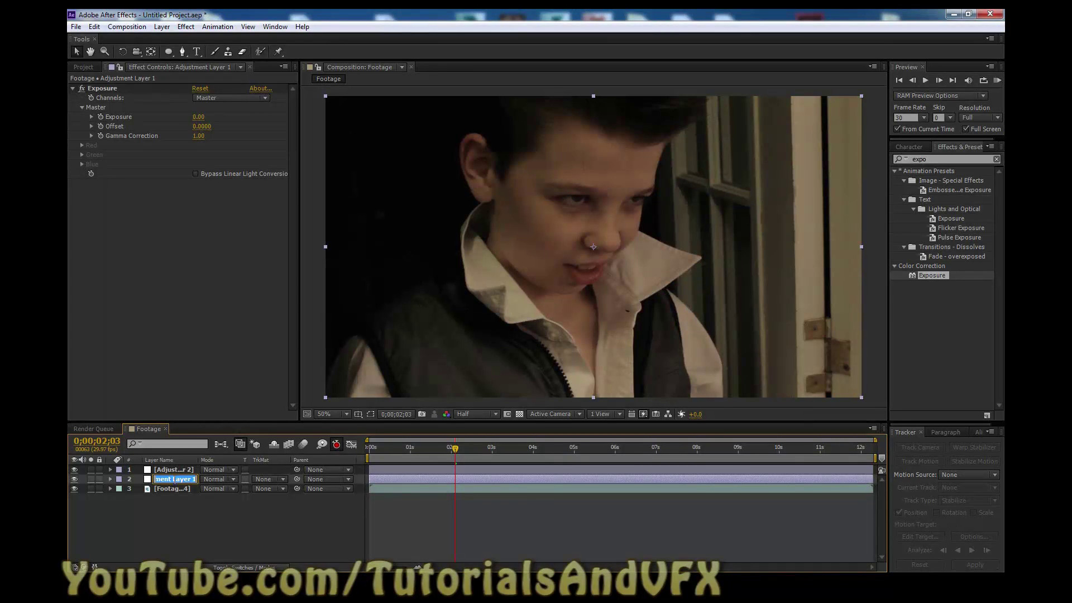
Step: Rename the lower adjustment layer to cc and the upper adjustment layer to vinette
{"action": "type", "text": "cx"}
{"action": "left_click", "coordinate": [183, 498]}
{"action": "left_click", "coordinate": [182, 470]}
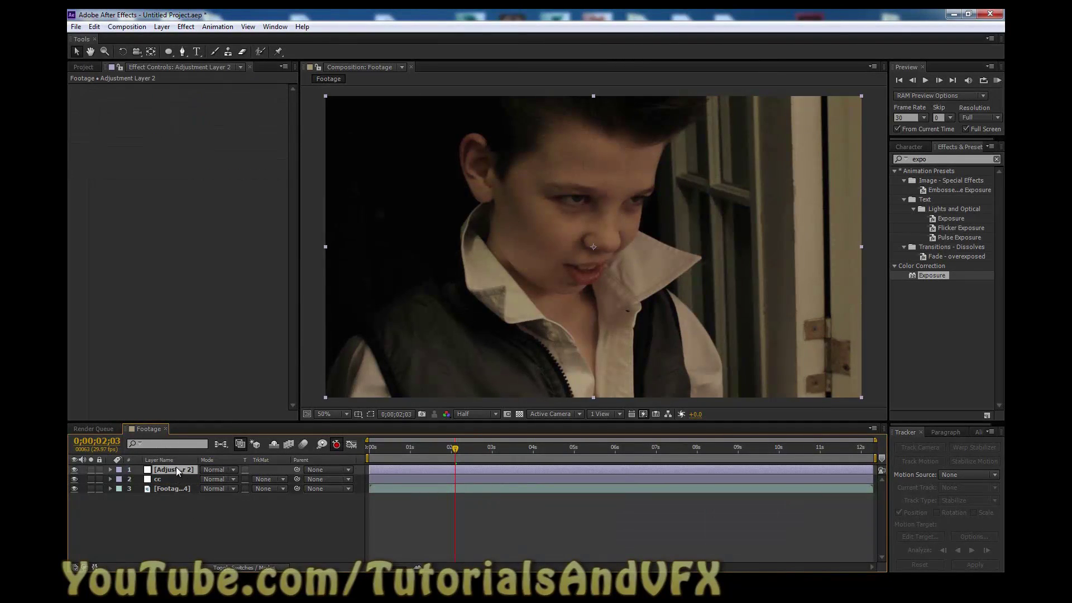
{"action": "type", "text": "vinette"}
{"action": "left_click", "coordinate": [170, 494]}
Step: Search the effects for "bright" and apply Brightness & Contrast to the cc adjustment layer
{"action": "left_click", "coordinate": [165, 479]}
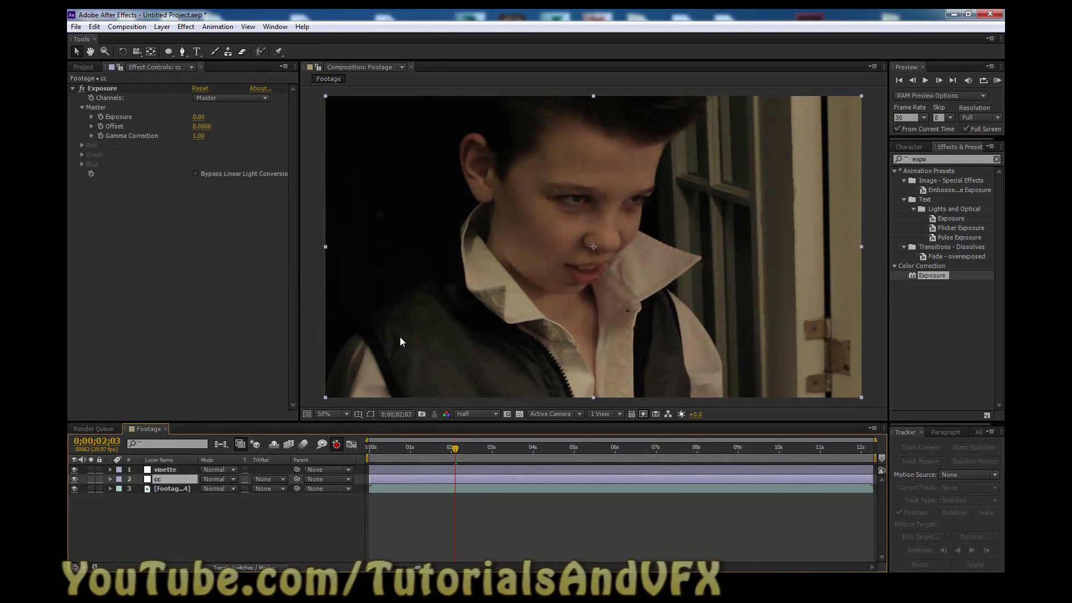
{"action": "double_click", "coordinate": [948, 160]}
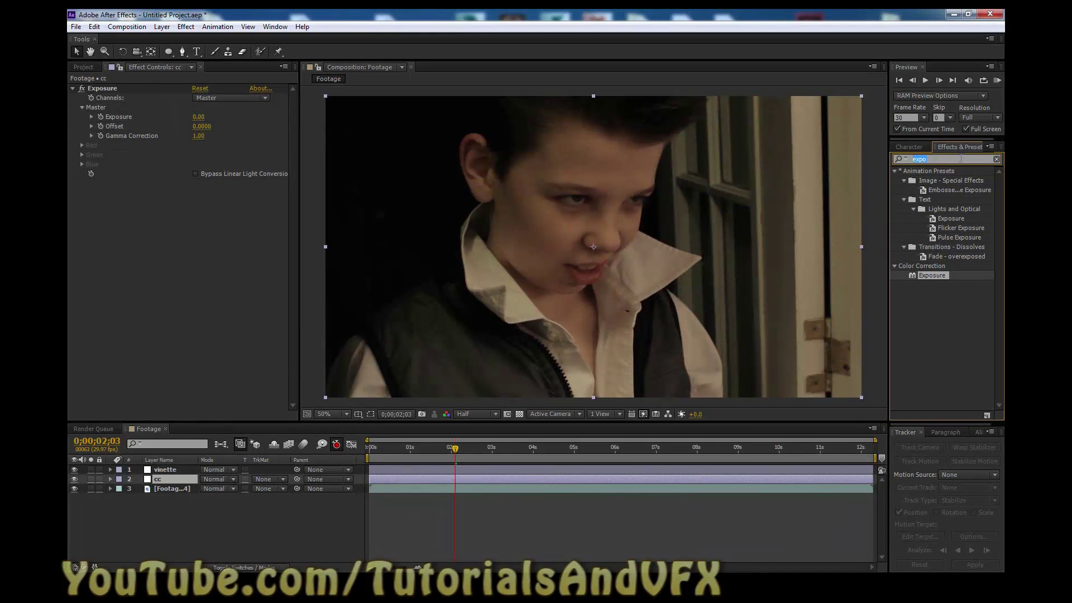
{"action": "type", "text": "bright"}
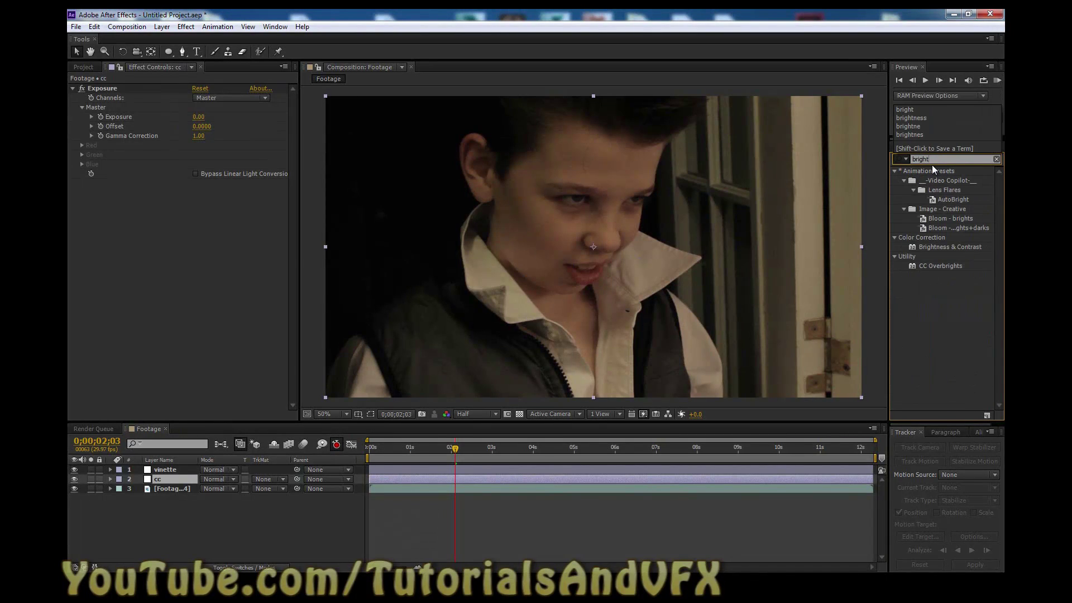
{"action": "left_click", "coordinate": [970, 246]}
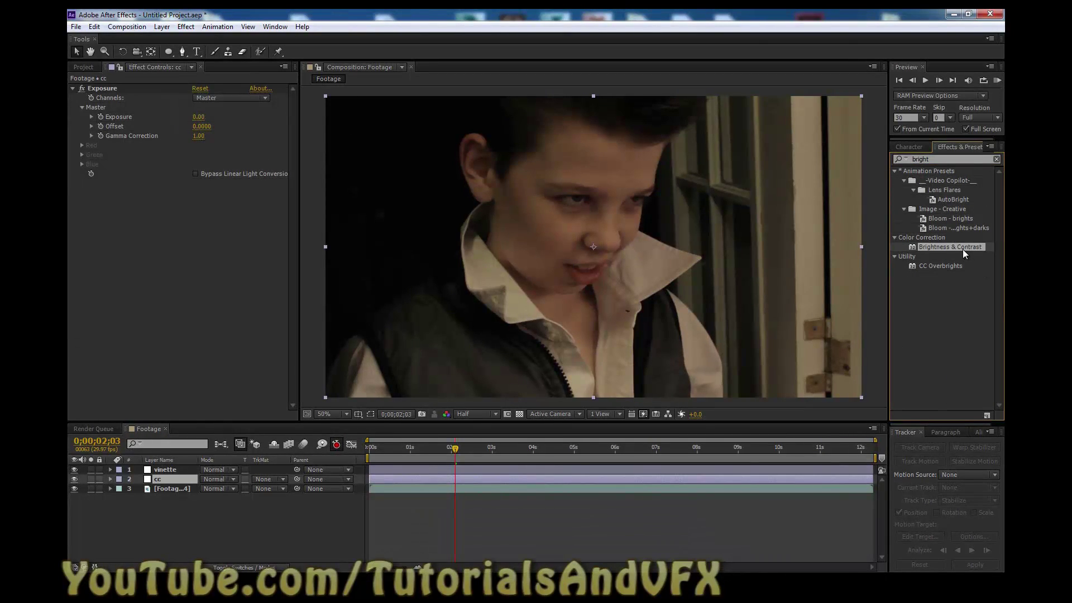
{"action": "left_click_drag", "start_coordinate": [963, 249], "coordinate": [163, 477]}
Step: Search the effects for "curves" and "hue" and add Curves and Hue/Saturation to the cc layer
{"action": "left_click", "coordinate": [922, 159]}
{"action": "type", "text": "curves"}
{"action": "left_click_drag", "start_coordinate": [929, 206], "coordinate": [726, 218]}
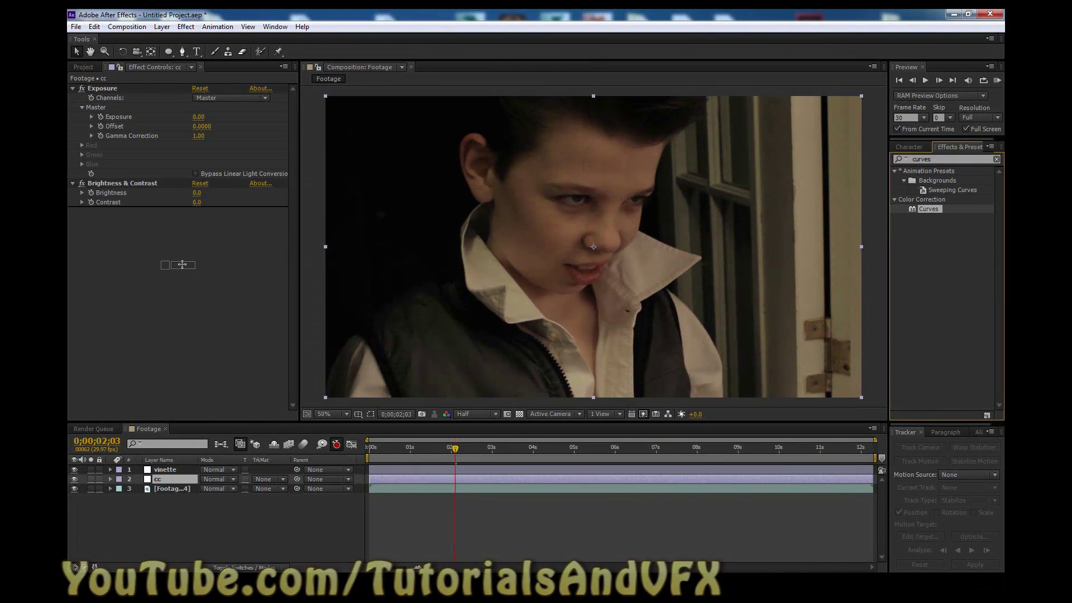
{"action": "left_click", "coordinate": [949, 159]}
{"action": "key", "text": "BackSpace"}
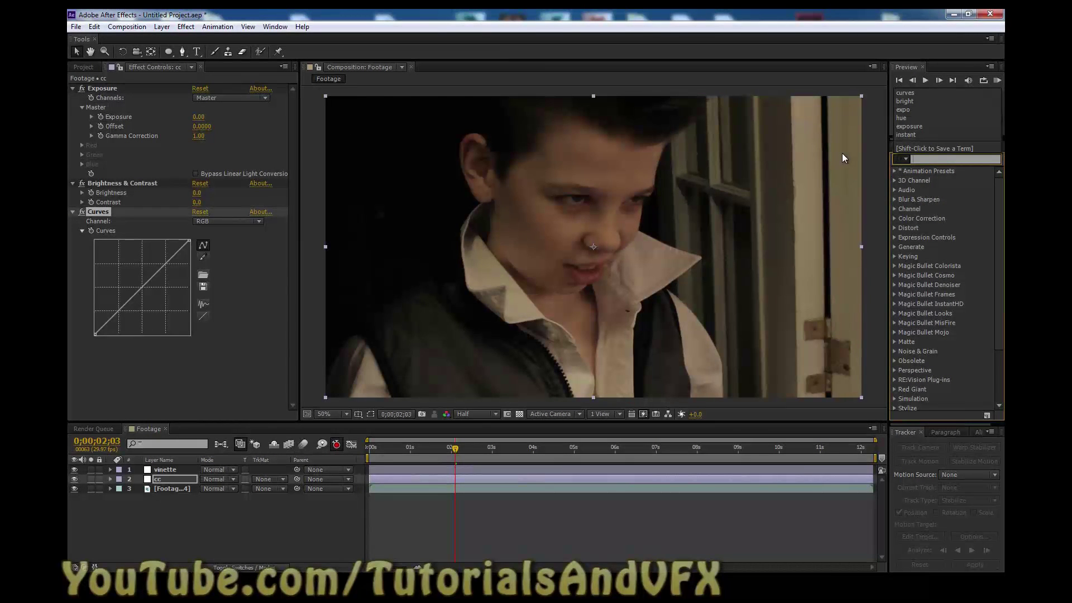
{"action": "type", "text": "hue"}
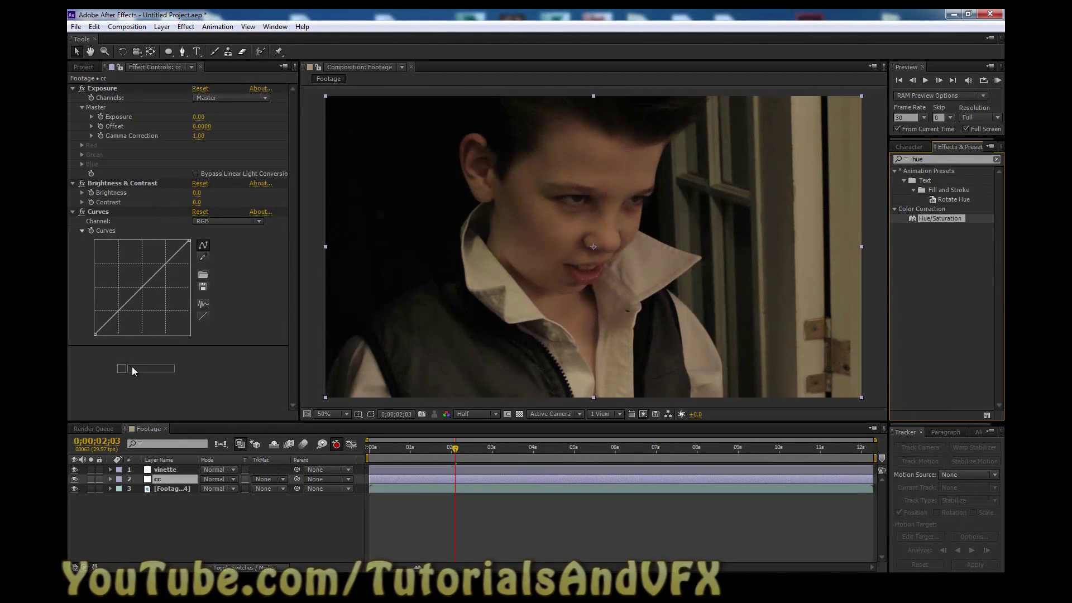
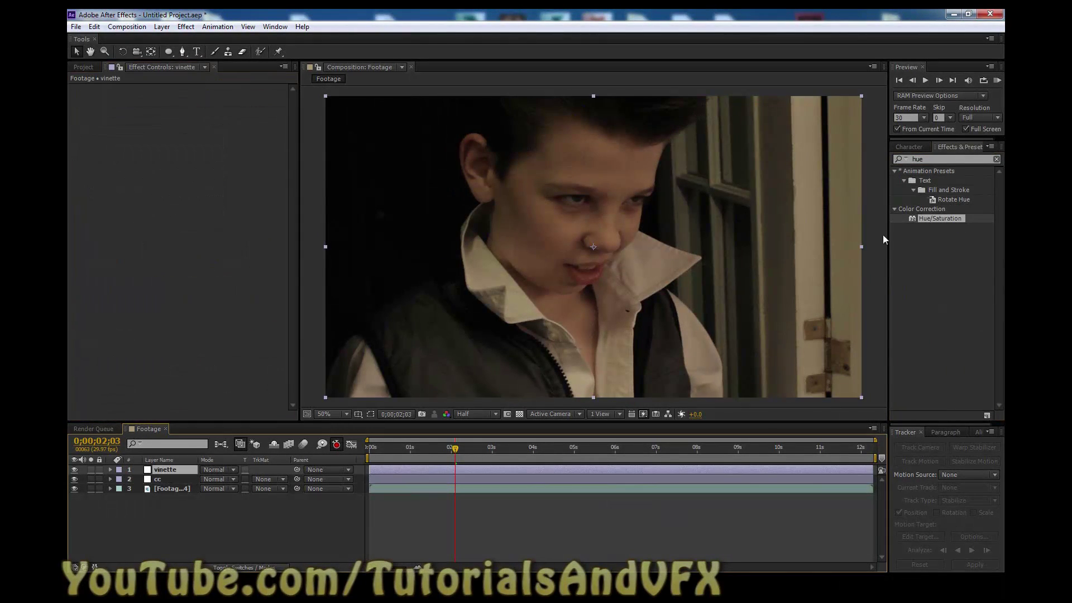
Step: Apply the Curves effect to the vinette layer and bend its RGB curve downward at the midtones to darken the image
{"action": "key", "text": "ctrl+5"}
{"action": "type", "text": "cu"}
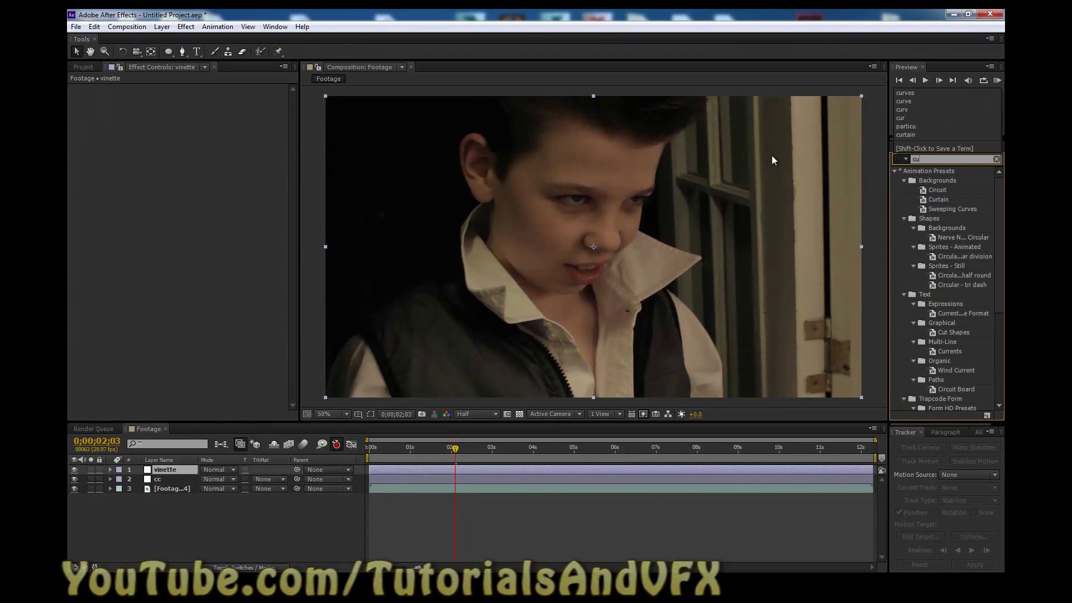
{"action": "type", "text": "rve"}
{"action": "left_click_drag", "start_coordinate": [926, 210], "coordinate": [558, 251]}
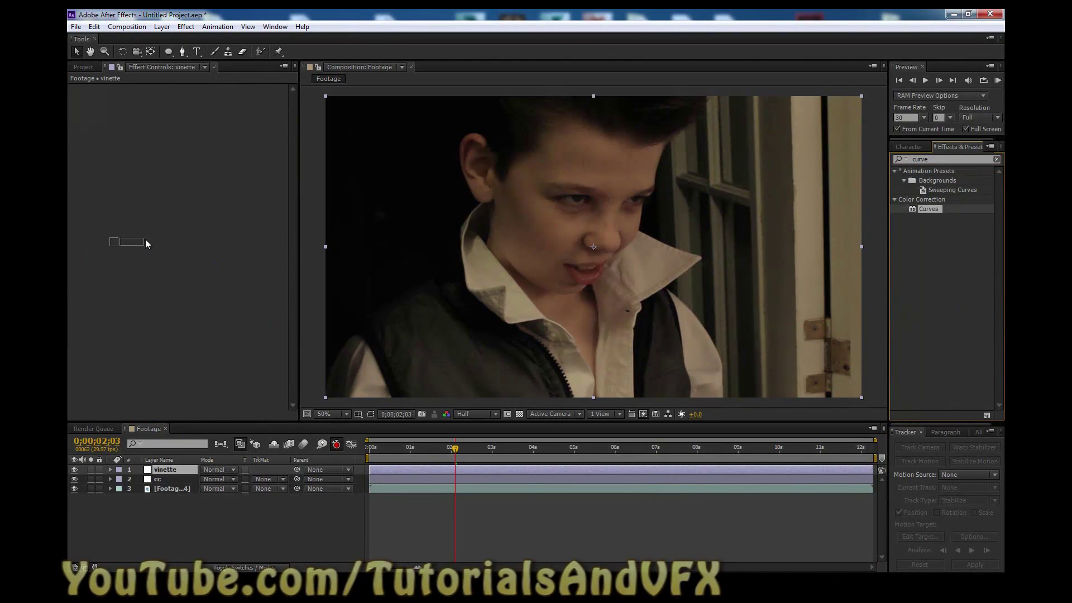
{"action": "left_click", "coordinate": [166, 471]}
{"action": "left_click_drag", "start_coordinate": [143, 163], "coordinate": [157, 171]}
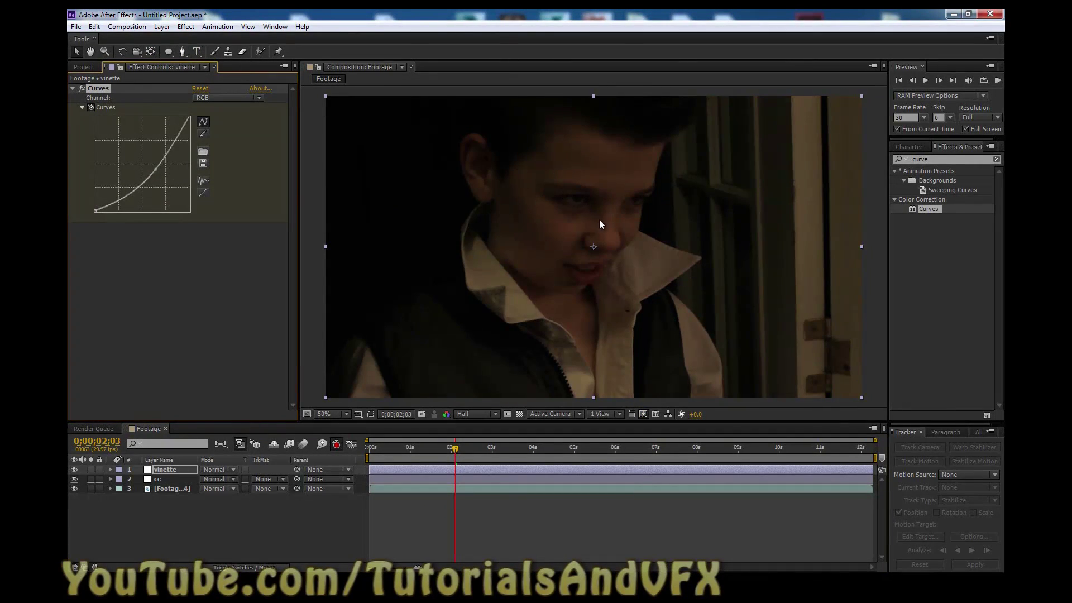
Step: Add a full-frame elliptical mask to the vinette layer with the Ellipse Tool
{"action": "left_click_drag", "start_coordinate": [169, 50], "coordinate": [199, 52]}
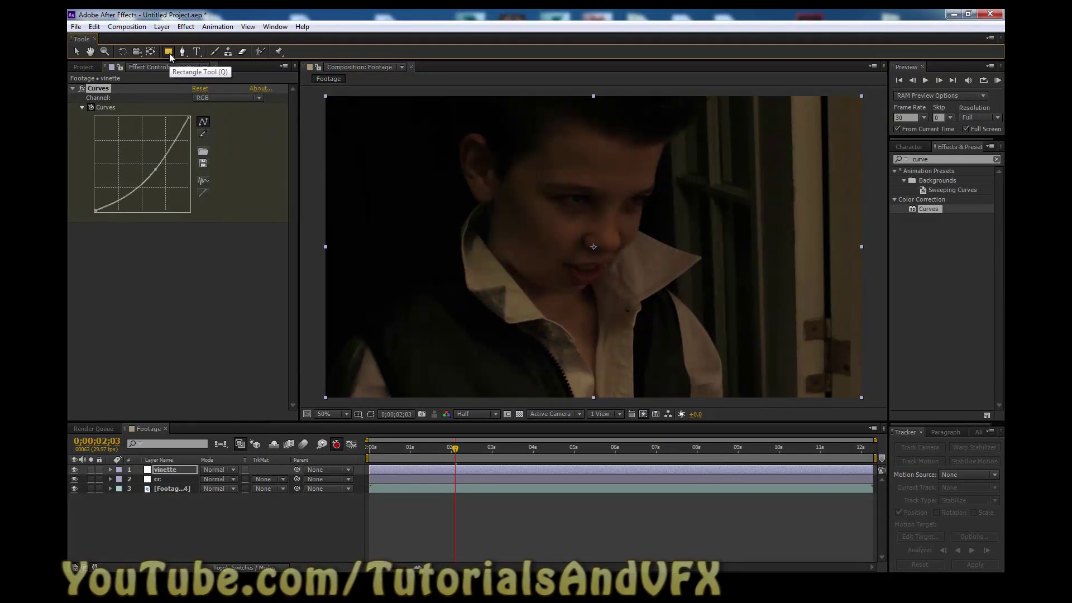
{"action": "left_click_drag", "start_coordinate": [170, 53], "coordinate": [219, 76]}
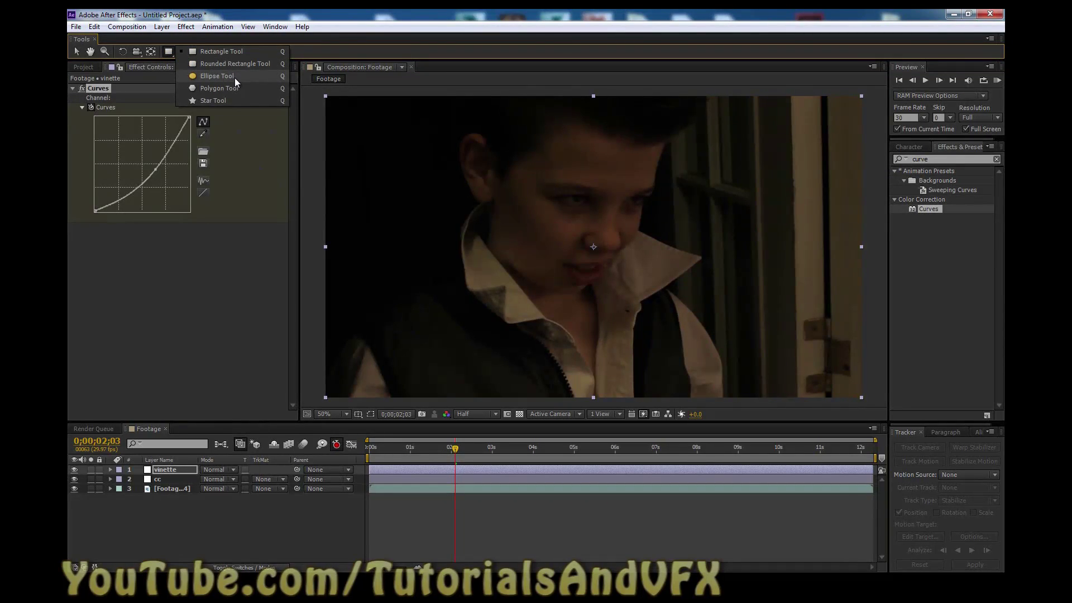
{"action": "left_click_drag", "start_coordinate": [235, 79], "coordinate": [235, 79]}
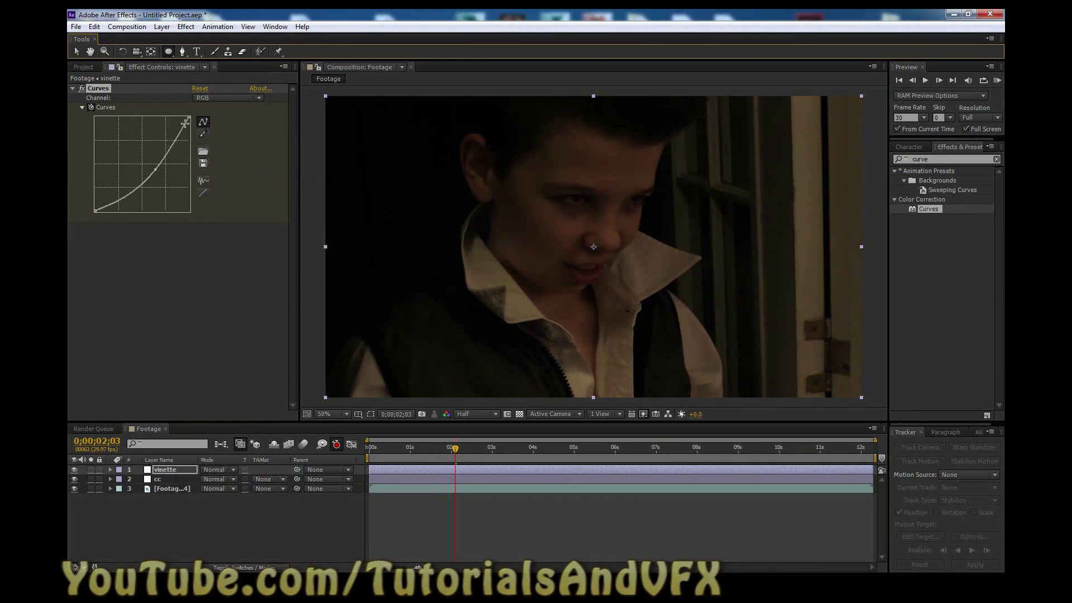
{"action": "left_click", "coordinate": [214, 130]}
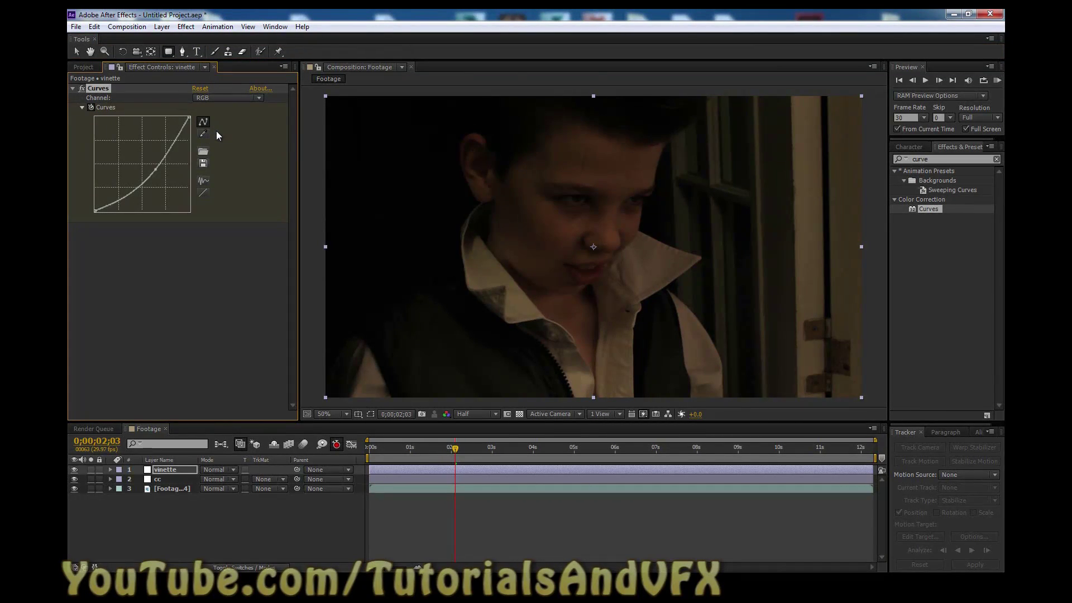
{"action": "double_click", "coordinate": [168, 51]}
{"action": "key", "text": "v"}
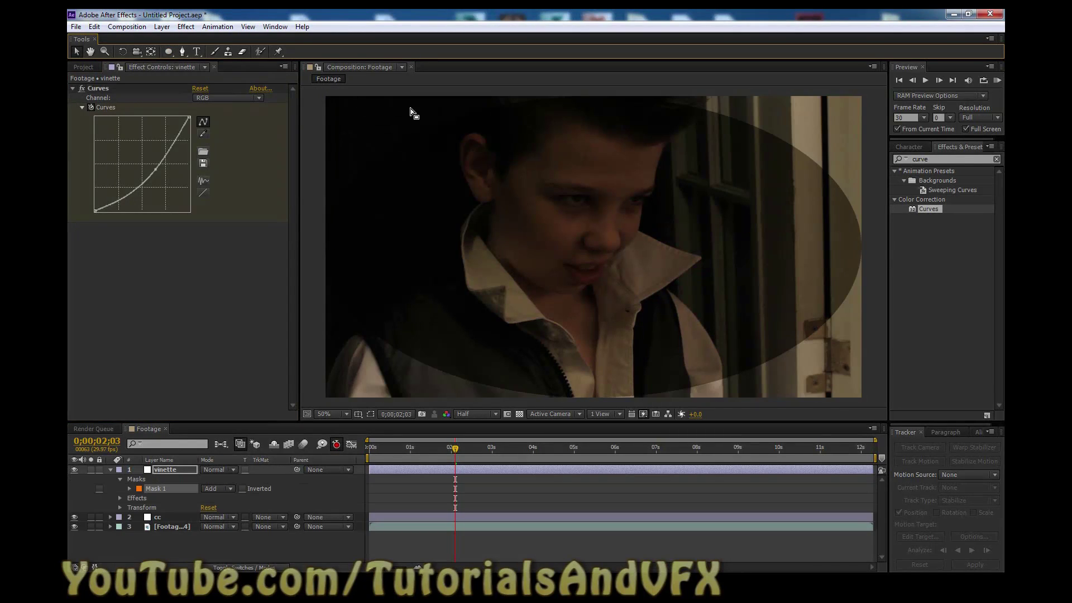
Step: Set the vinette layer's mask mode to Subtract and hide the mask outline in the composition view
{"action": "left_click", "coordinate": [370, 414]}
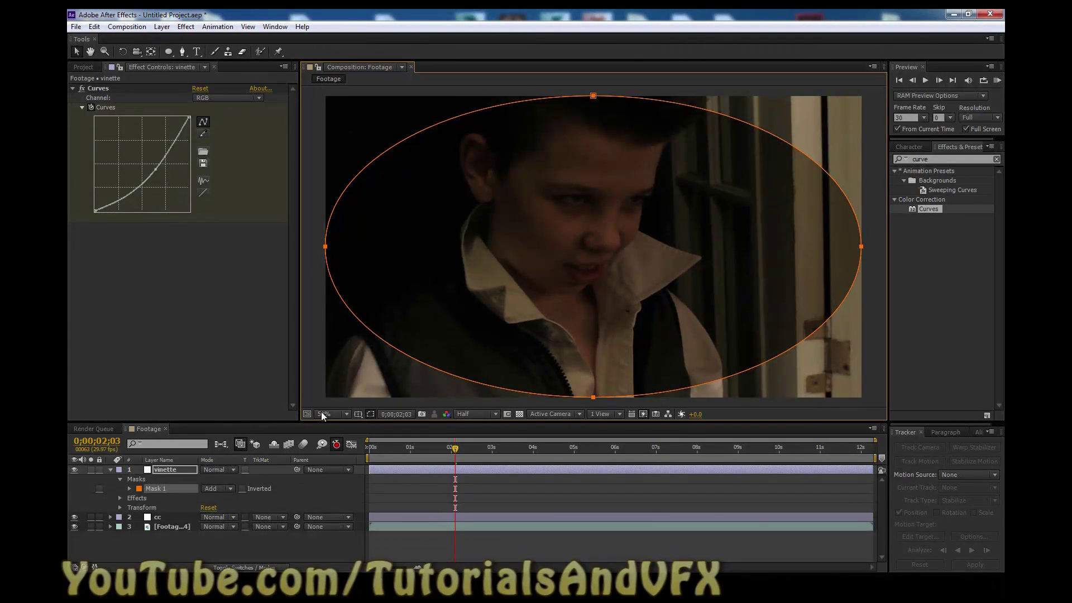
{"action": "left_click", "coordinate": [225, 490]}
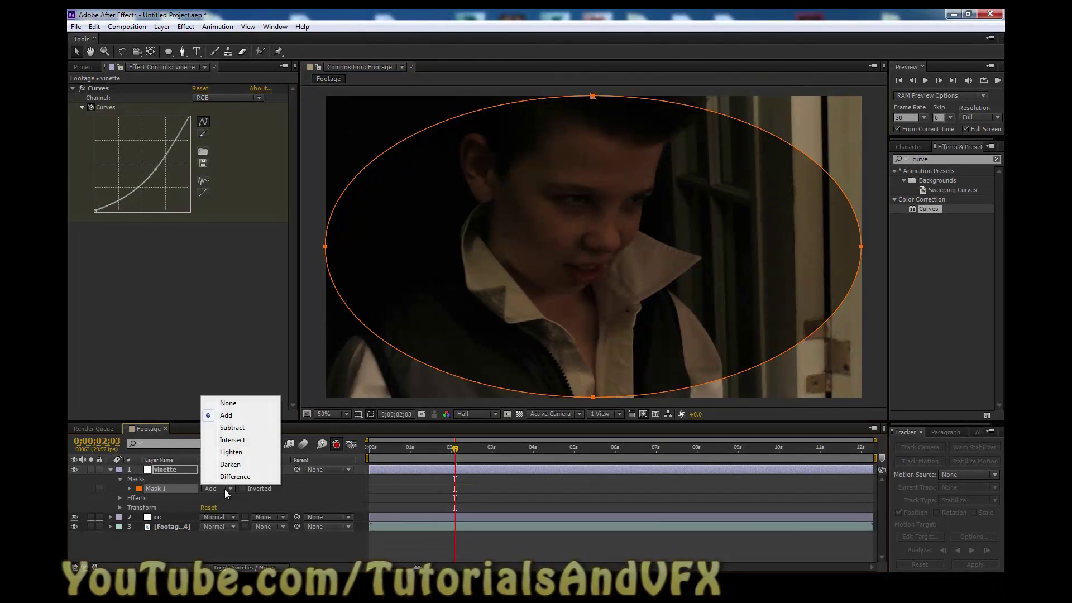
{"action": "left_click", "coordinate": [233, 428]}
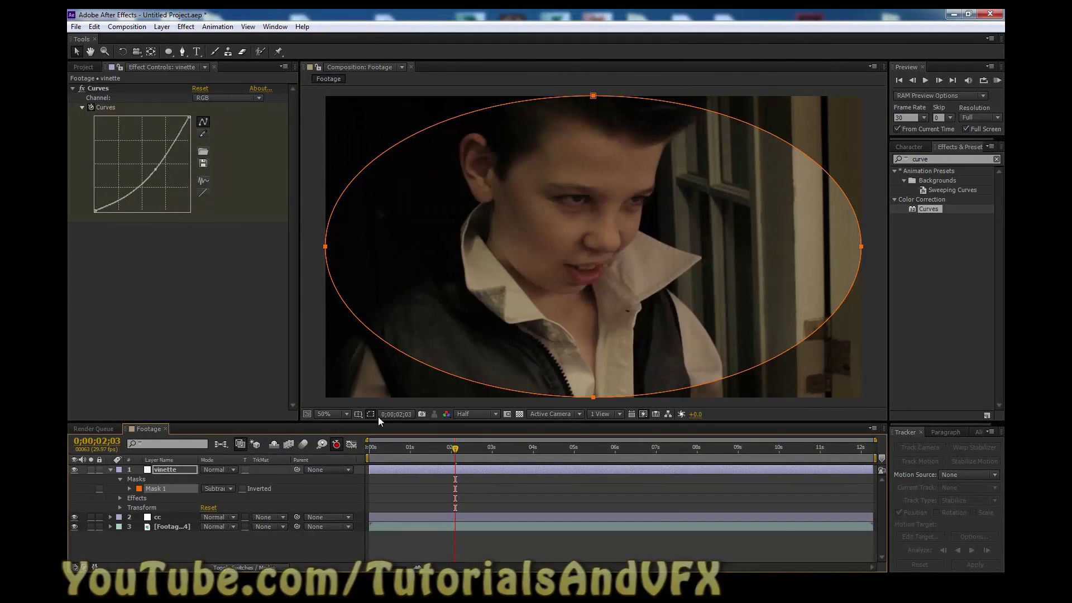
{"action": "left_click", "coordinate": [372, 415]}
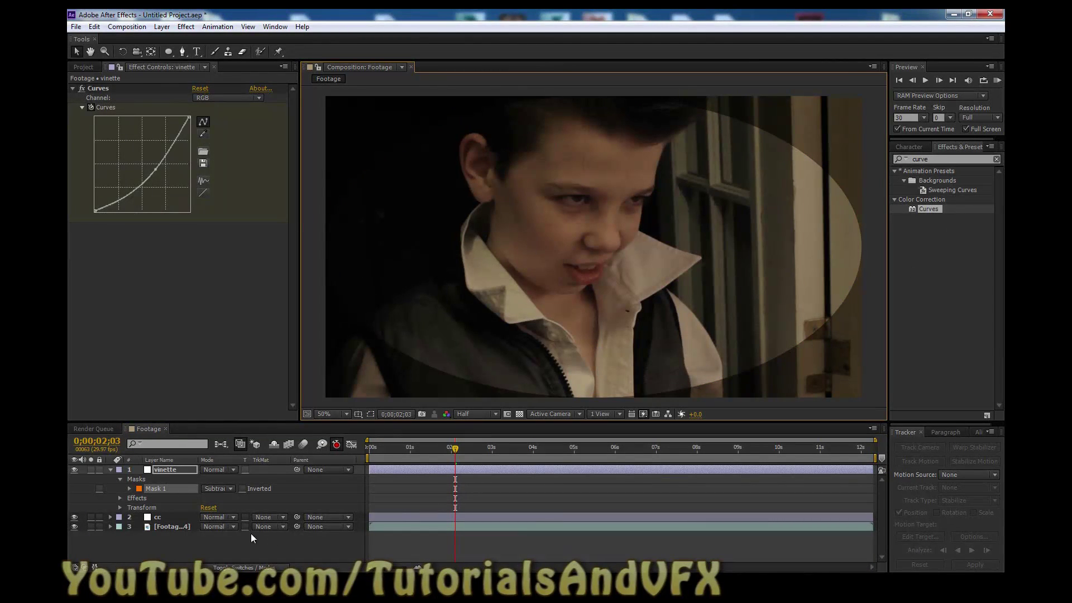
Step: Reveal the vinette layer's mask properties and set the Mask Feather to 226 pixels
{"action": "left_click", "coordinate": [188, 471]}
{"action": "key", "text": "m"}
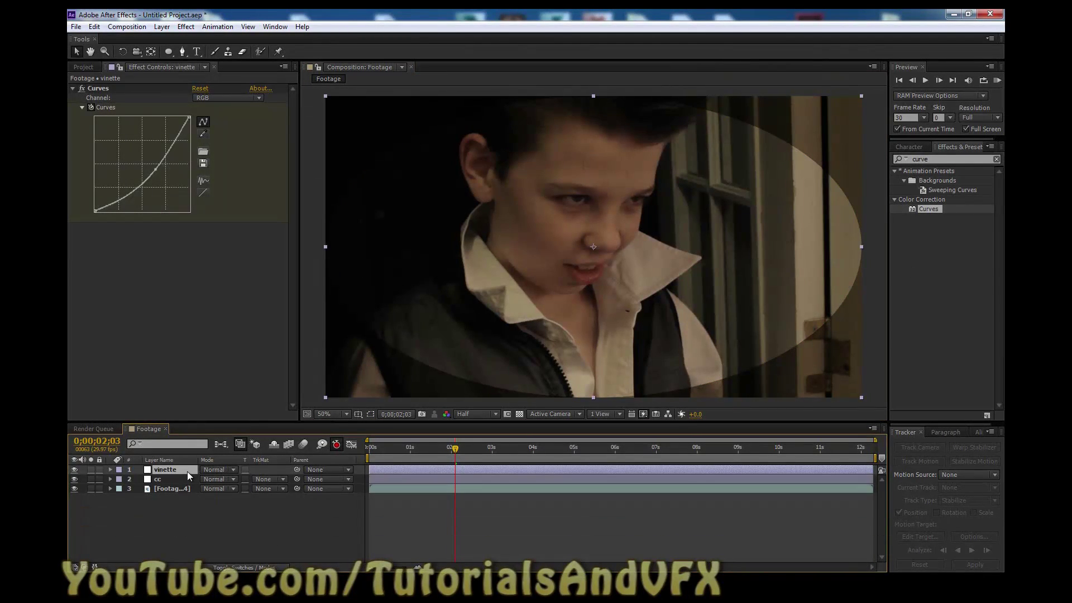
{"action": "key", "text": "m"}
{"action": "key", "text": "m"}
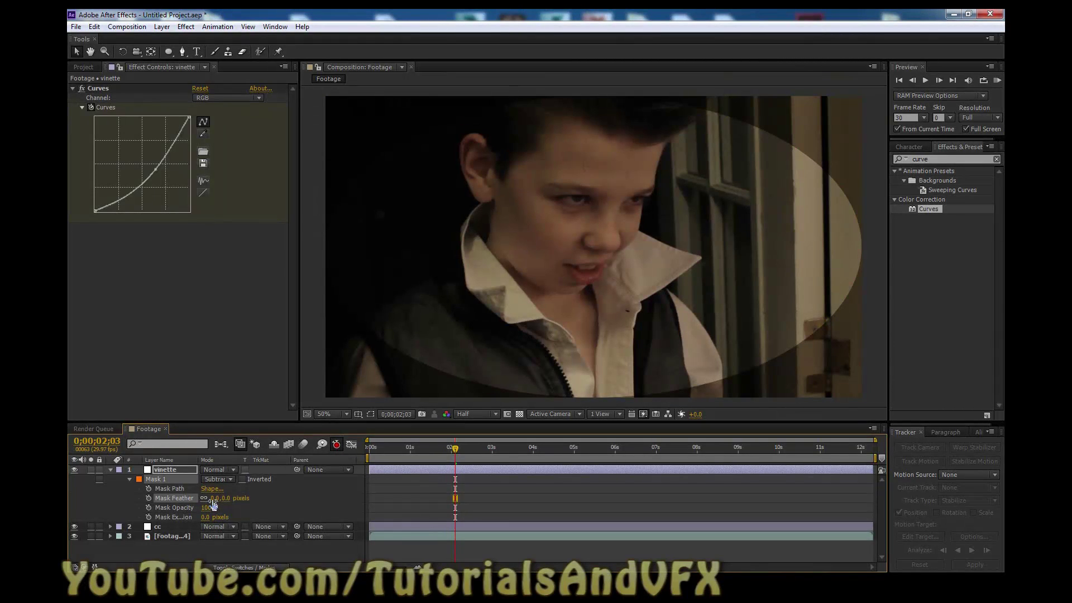
{"action": "left_click_drag", "start_coordinate": [212, 505], "coordinate": [338, 497]}
Step: Toggle the vinette layer's visibility to compare the frame with and without the vignette, leaving the layer hidden
{"action": "left_click", "coordinate": [159, 470]}
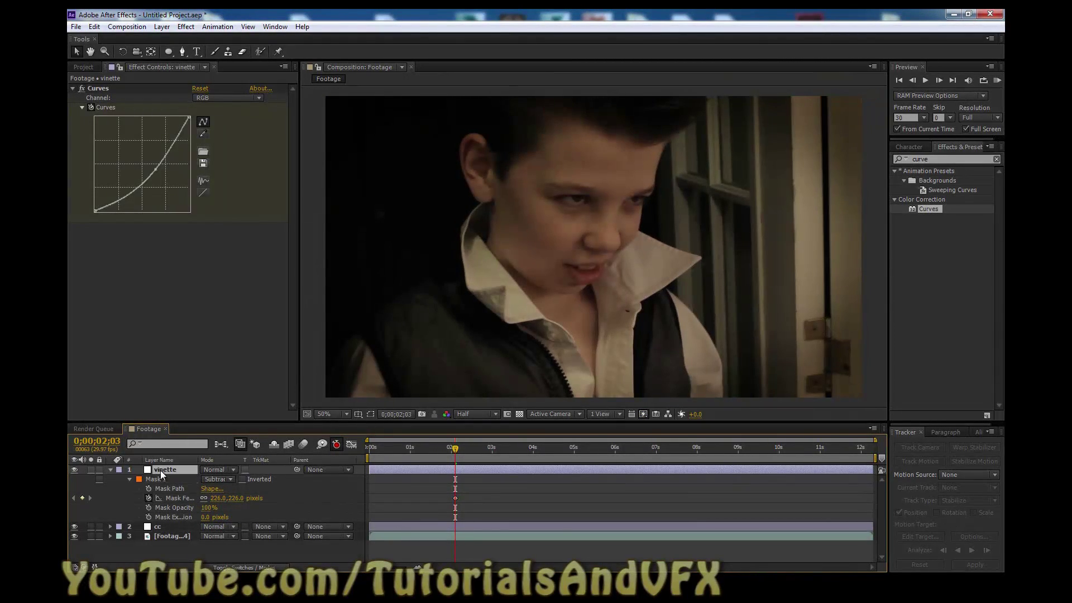
{"action": "left_click", "coordinate": [75, 470]}
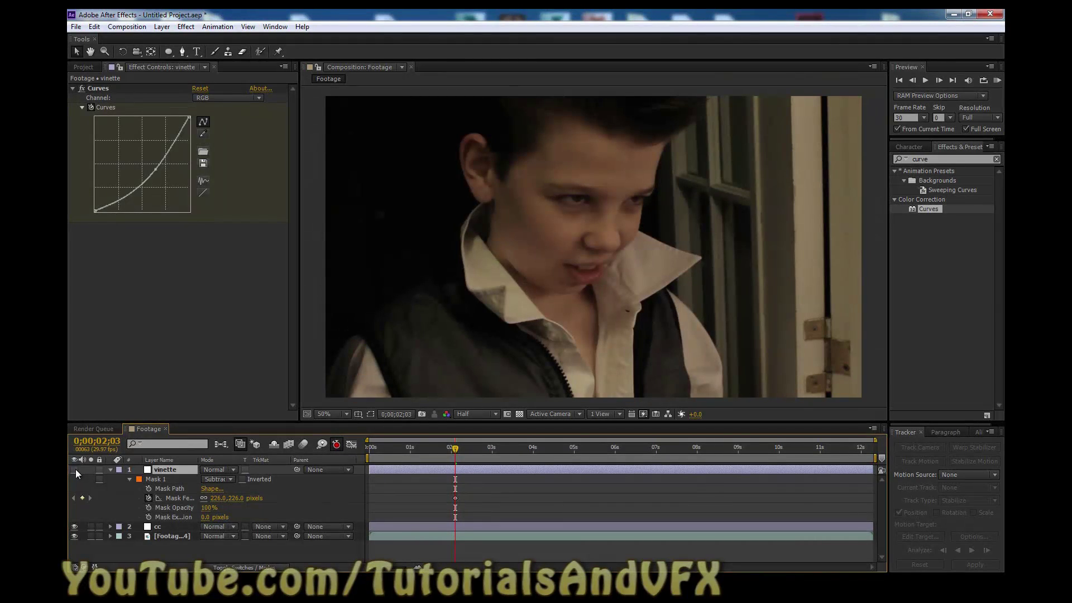
{"action": "left_click", "coordinate": [75, 470]}
{"action": "left_click", "coordinate": [75, 470]}
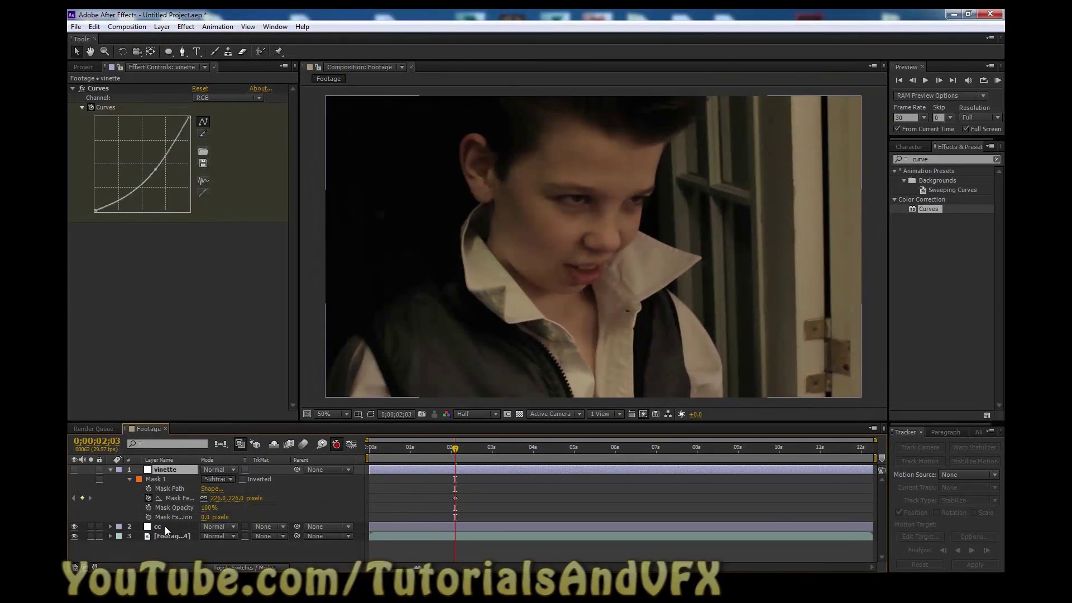
Step: Set the master Exposure of the cc layer's Exposure effect to 1.97
{"action": "left_click", "coordinate": [165, 526]}
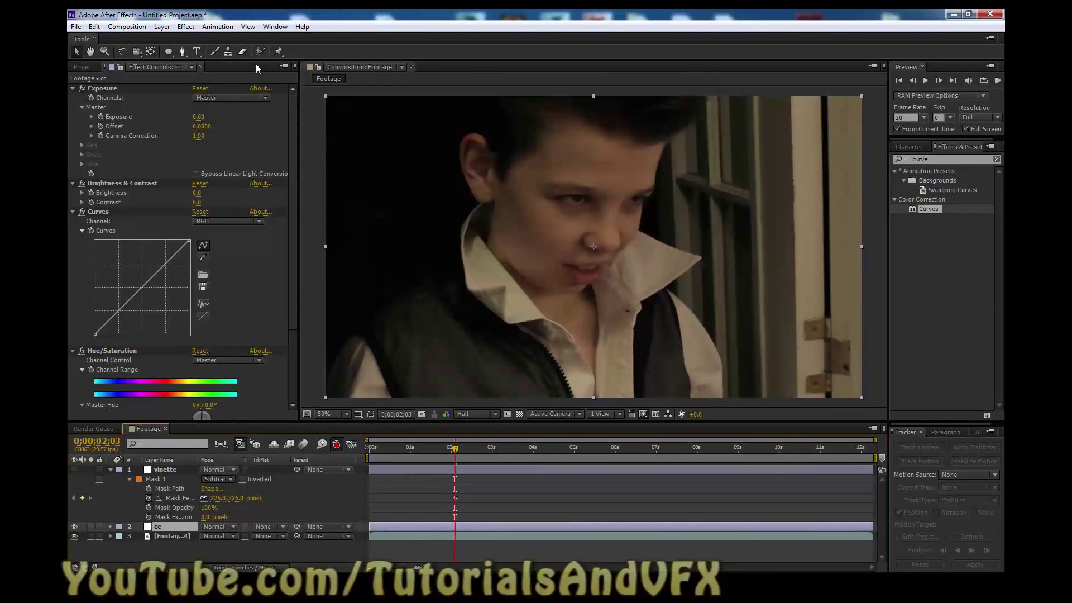
{"action": "left_click", "coordinate": [292, 271]}
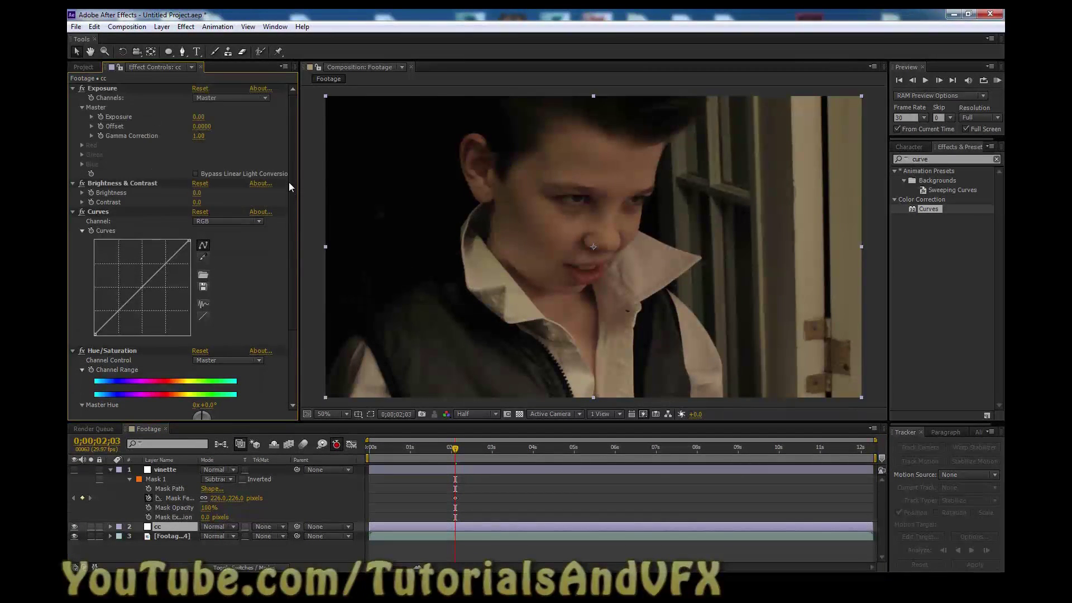
{"action": "left_click_drag", "start_coordinate": [199, 116], "coordinate": [308, 118]}
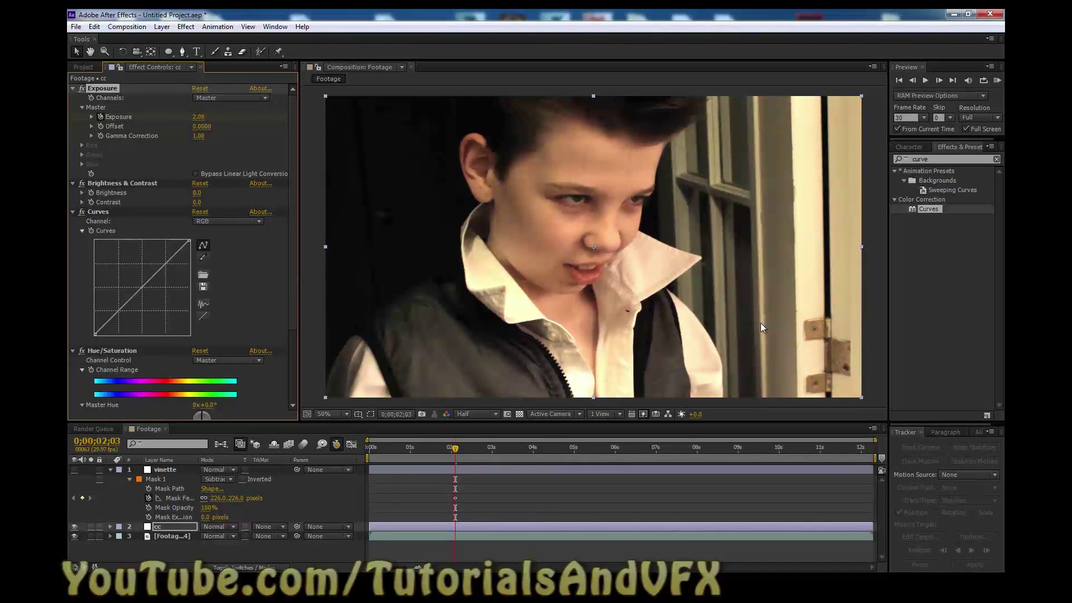
{"action": "mouse_move", "coordinate": [196, 116]}
{"action": "left_mouse_down"}
{"action": "mouse_move", "coordinate": [211, 114]}
{"action": "mouse_move", "coordinate": [190, 116]}
{"action": "left_mouse_up"}
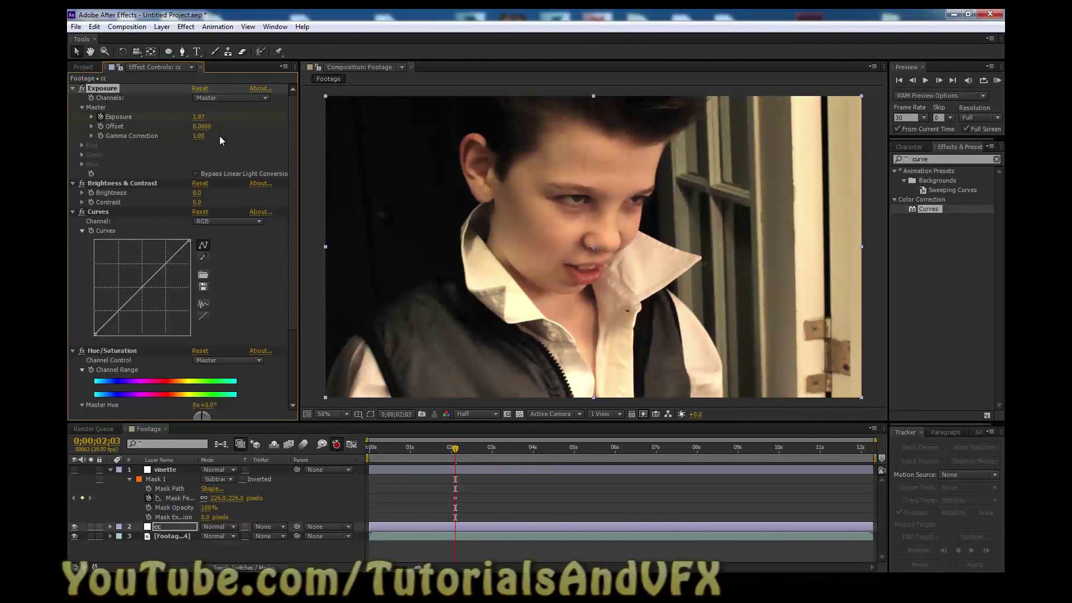
Step: Lower the Exposure effect's Gamma Correction to about 0.8 and its Offset to about -0.006
{"action": "mouse_move", "coordinate": [198, 136]}
{"action": "left_mouse_down"}
{"action": "mouse_move", "coordinate": [204, 128]}
{"action": "mouse_move", "coordinate": [198, 139]}
{"action": "mouse_move", "coordinate": [176, 138]}
{"action": "mouse_move", "coordinate": [189, 136]}
{"action": "left_mouse_up"}
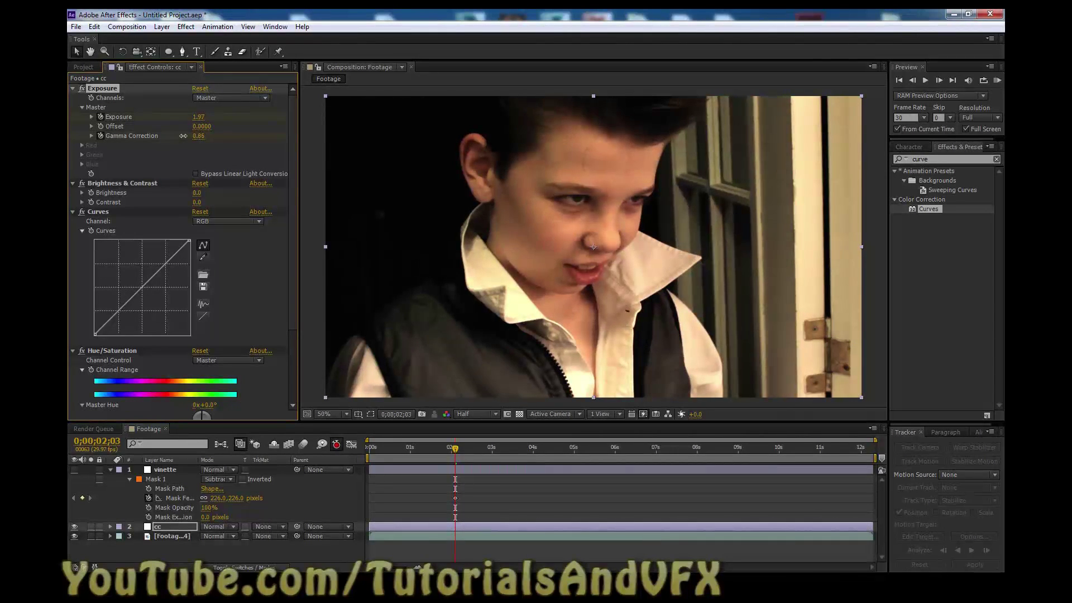
{"action": "mouse_move", "coordinate": [177, 135]}
{"action": "left_mouse_down"}
{"action": "mouse_move", "coordinate": [165, 136]}
{"action": "mouse_move", "coordinate": [186, 134]}
{"action": "mouse_move", "coordinate": [176, 134]}
{"action": "left_mouse_up"}
{"action": "left_click_drag", "start_coordinate": [210, 130], "coordinate": [204, 126]}
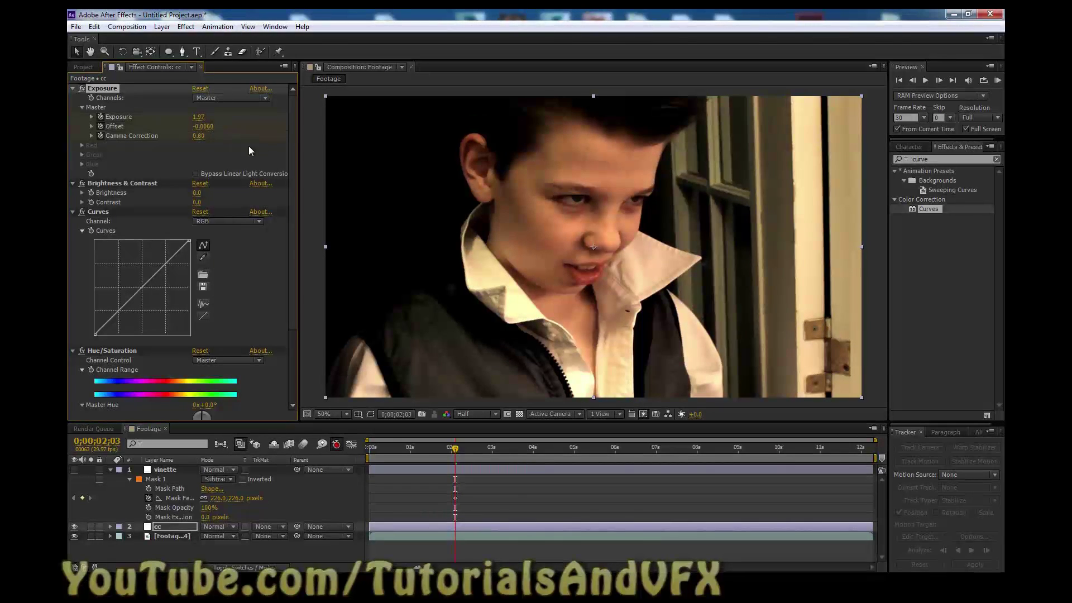
Step: Toggle the Exposure effect off and on to compare the result, and collapse its settings
{"action": "left_click", "coordinate": [85, 89]}
{"action": "left_click", "coordinate": [85, 89]}
{"action": "left_click", "coordinate": [85, 89]}
{"action": "left_click", "coordinate": [73, 88]}
Step: Raise the contrast and slightly lower the brightness in the cc layer's Brightness & Contrast effect
{"action": "left_click", "coordinate": [111, 100]}
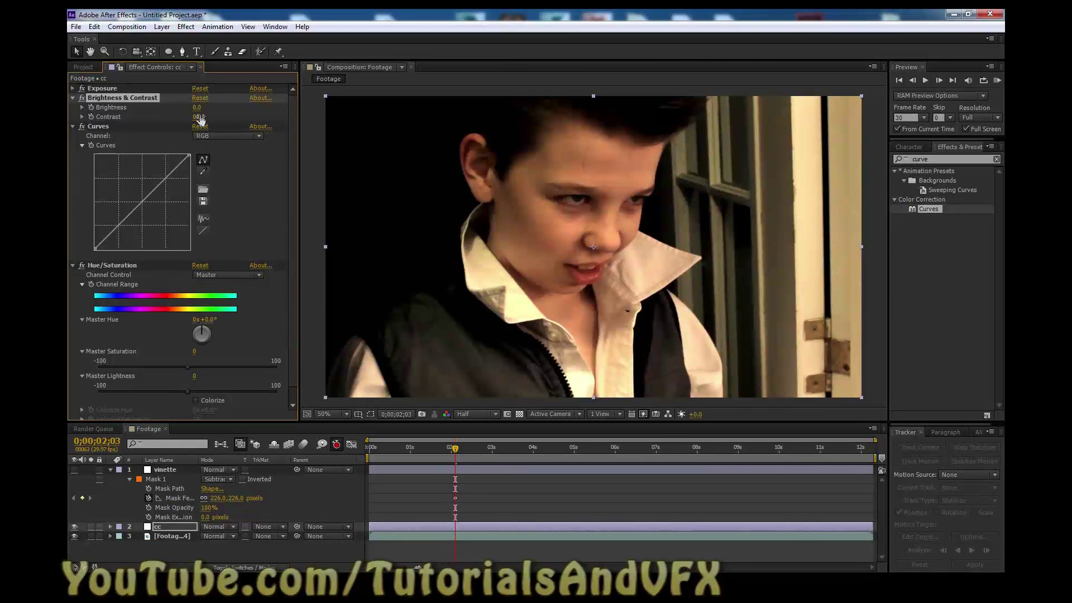
{"action": "mouse_move", "coordinate": [201, 122]}
{"action": "left_mouse_down"}
{"action": "mouse_move", "coordinate": [174, 116]}
{"action": "mouse_move", "coordinate": [202, 115]}
{"action": "left_mouse_up"}
{"action": "mouse_move", "coordinate": [200, 116]}
{"action": "left_mouse_down"}
{"action": "mouse_move", "coordinate": [174, 117]}
{"action": "mouse_move", "coordinate": [213, 118]}
{"action": "left_mouse_up"}
{"action": "left_click_drag", "start_coordinate": [197, 107], "coordinate": [190, 107]}
{"action": "left_click", "coordinate": [192, 107]}
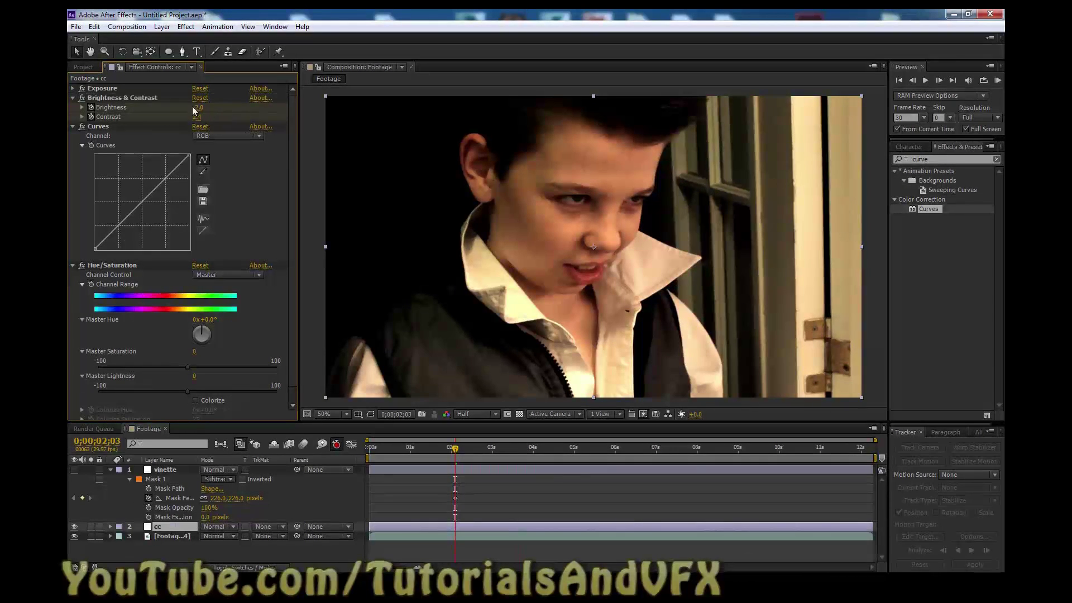
Step: Collapse the Brightness & Contrast settings and, with the Curves effect selected, take a snapshot of the composition view
{"action": "left_click", "coordinate": [73, 97]}
{"action": "left_click", "coordinate": [112, 107]}
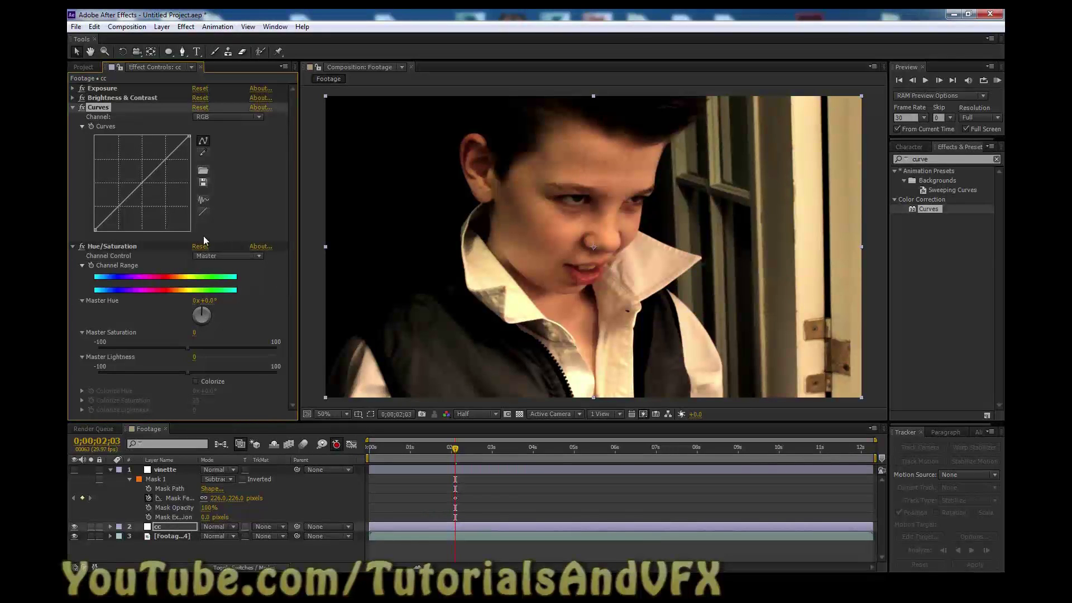
{"action": "left_click", "coordinate": [422, 414]}
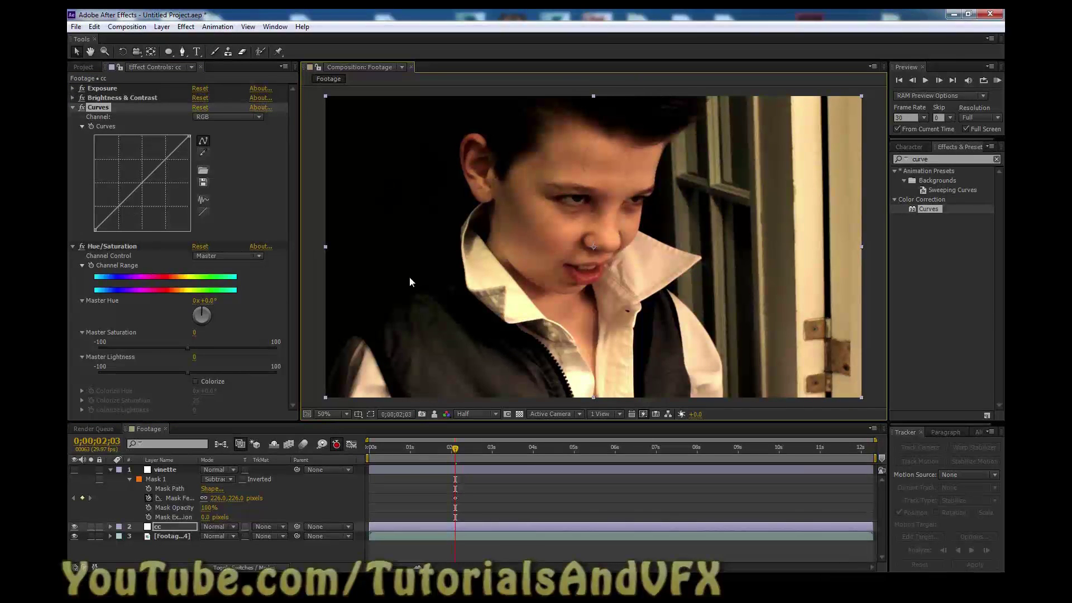
Step: Try strongly raising the RGB curve's midtones, compare the image with the snapshot, and undo the curve change
{"action": "left_click_drag", "start_coordinate": [139, 186], "coordinate": [118, 162]}
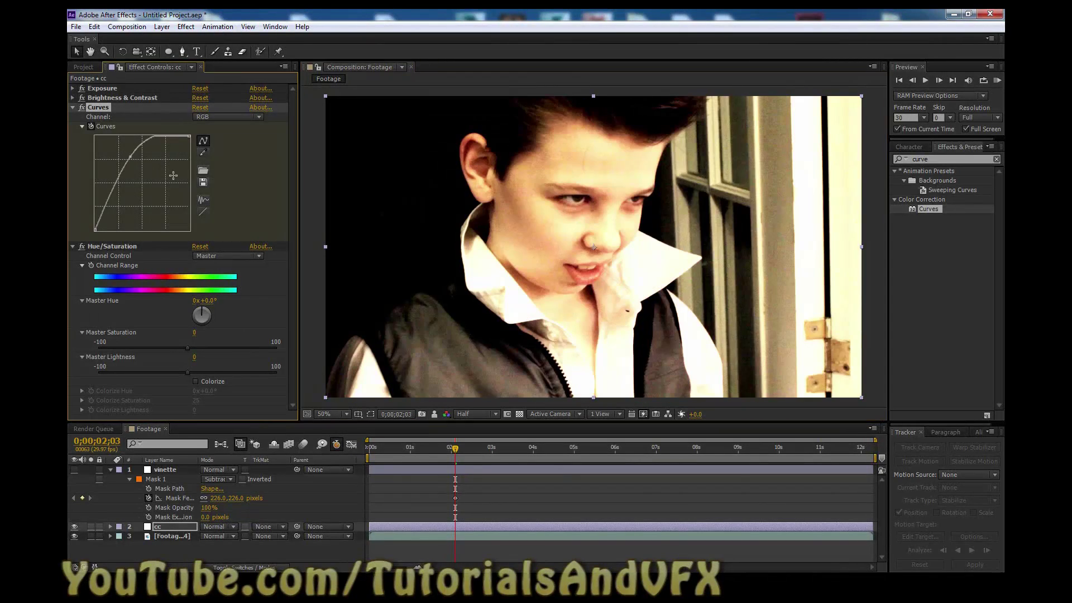
{"action": "left_click", "coordinate": [435, 414]}
{"action": "left_click", "coordinate": [435, 414]}
{"action": "left_click", "coordinate": [434, 414]}
{"action": "key", "text": "ctrl+z"}
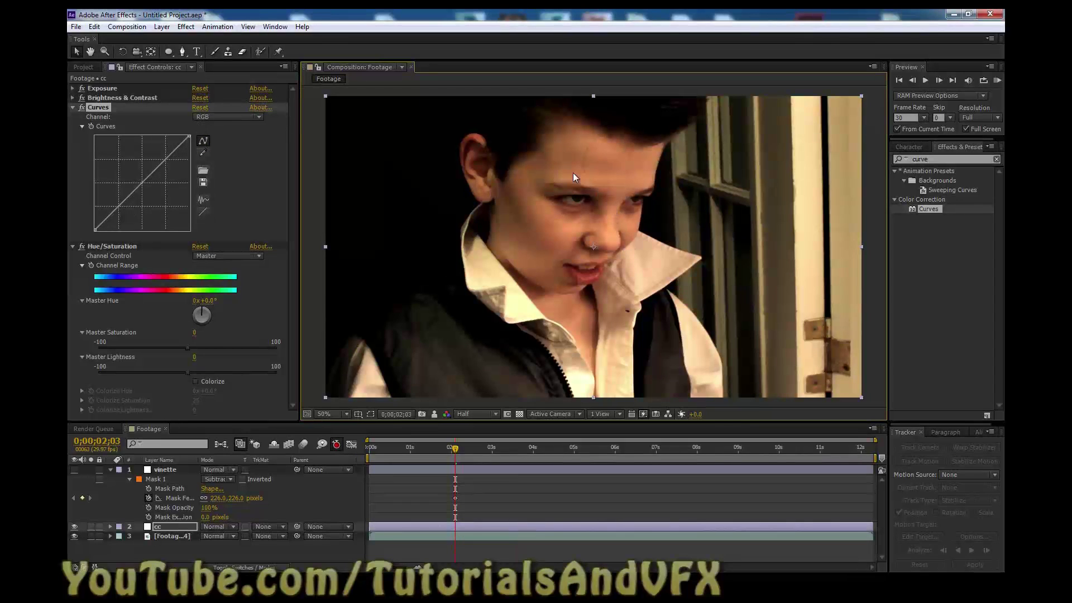
Step: Shape the RGB curve into a gentle S with a slightly raised highlight point and a slightly lowered shadow point
{"action": "left_click", "coordinate": [168, 161]}
{"action": "left_click_drag", "start_coordinate": [124, 200], "coordinate": [119, 208]}
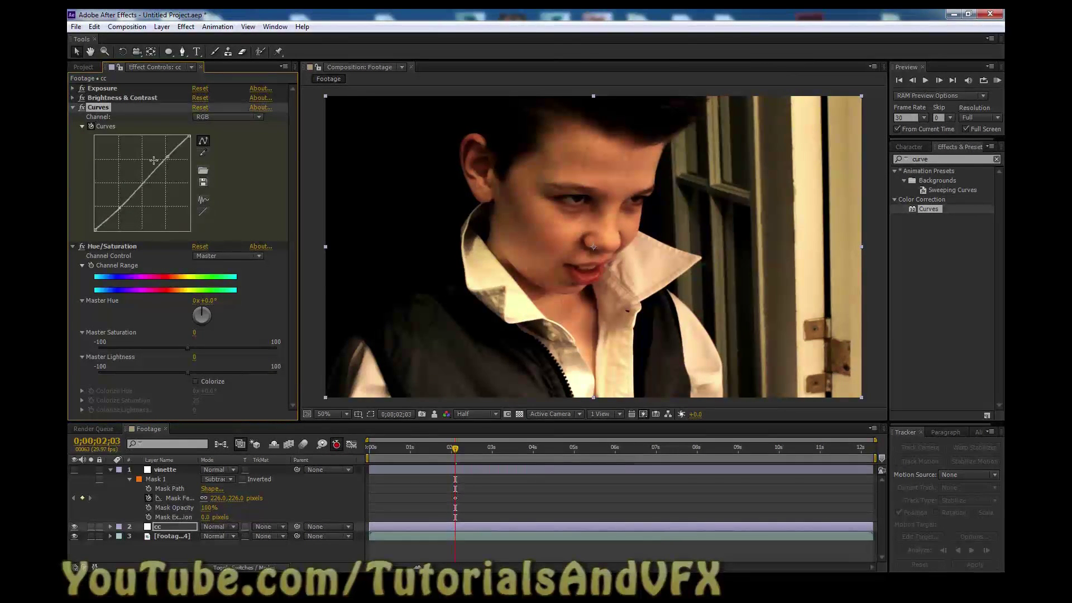
{"action": "left_click_drag", "start_coordinate": [168, 158], "coordinate": [162, 158]}
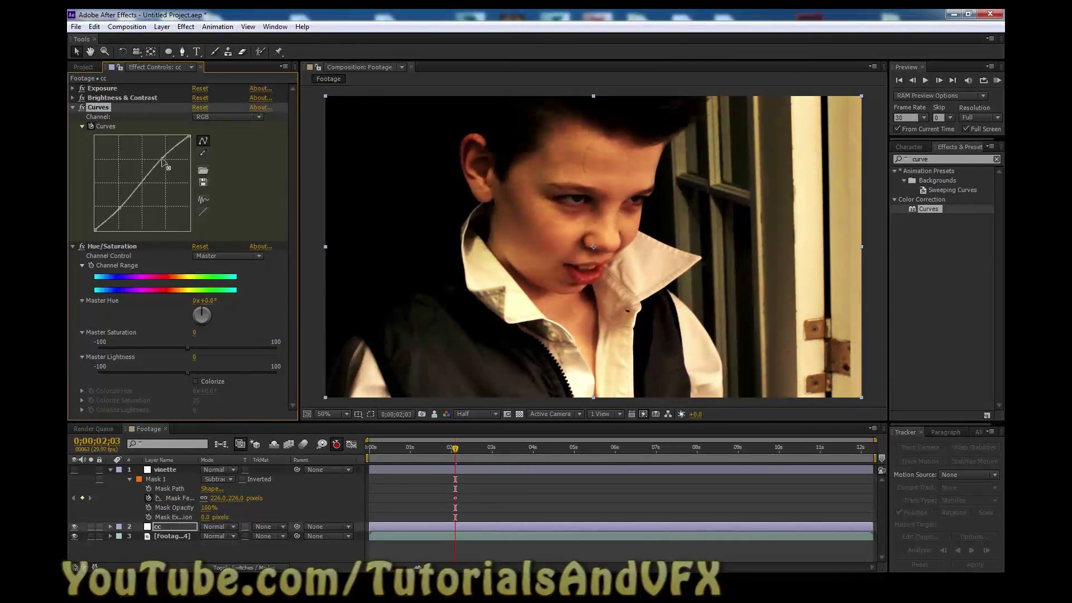
{"action": "left_click_drag", "start_coordinate": [120, 205], "coordinate": [135, 208]}
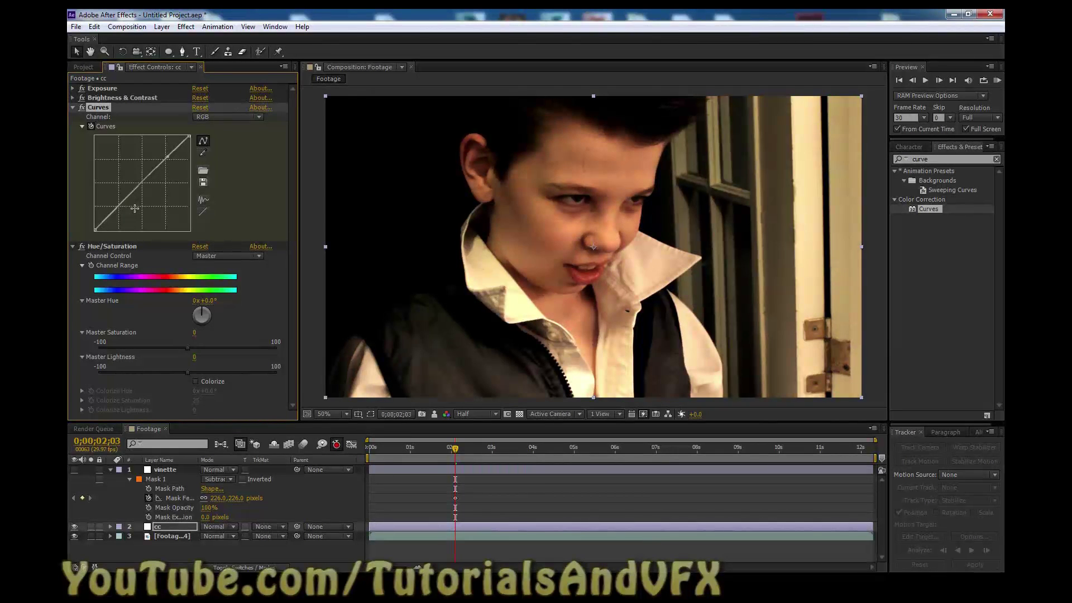
{"action": "left_click_drag", "start_coordinate": [168, 157], "coordinate": [164, 156]}
{"action": "left_click_drag", "start_coordinate": [120, 205], "coordinate": [123, 208]}
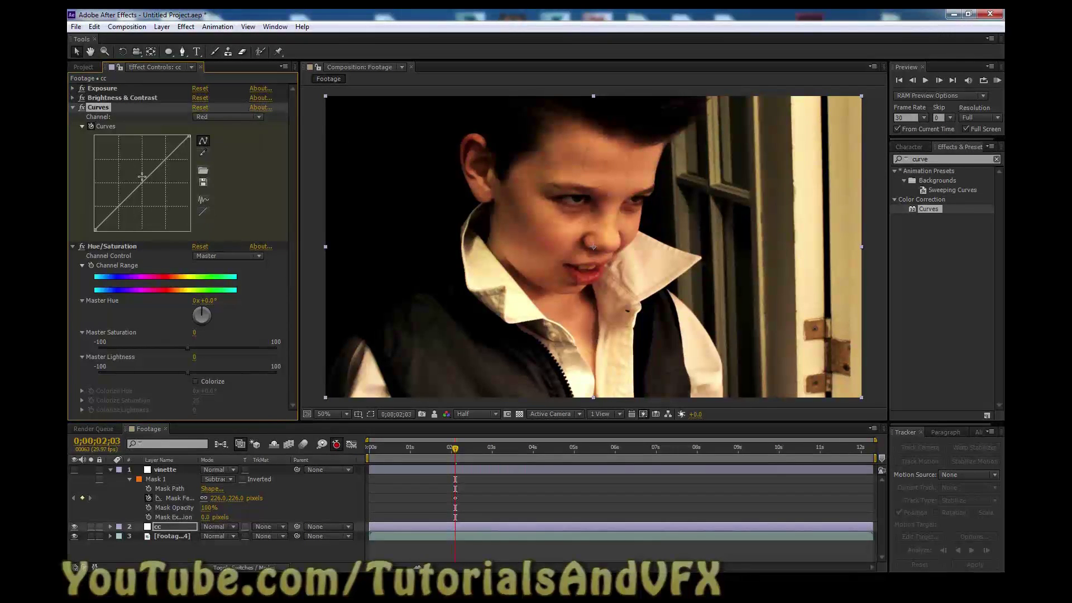
Step: Pull the Red channel curve's midtones well down and the Green channel curve's midtones slightly down
{"action": "left_click_drag", "start_coordinate": [147, 179], "coordinate": [155, 190]}
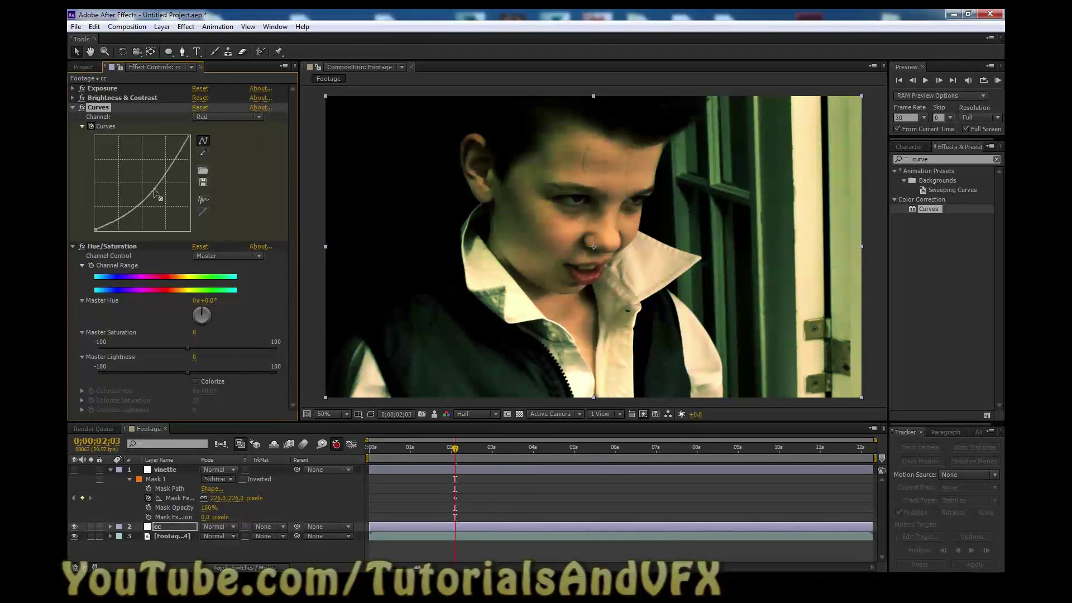
{"action": "left_click", "coordinate": [214, 117]}
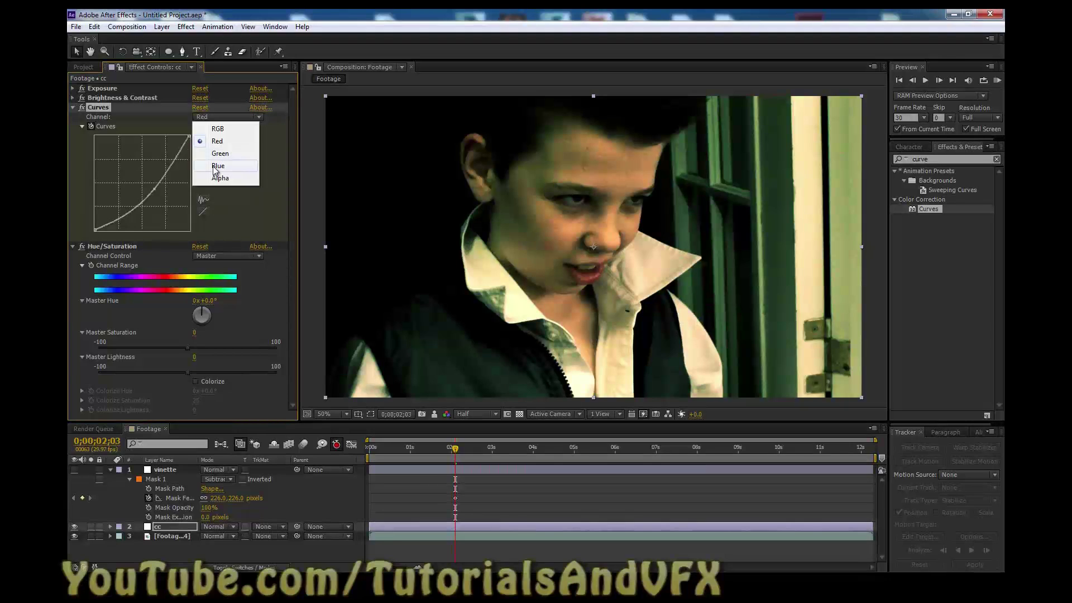
{"action": "left_click", "coordinate": [217, 156]}
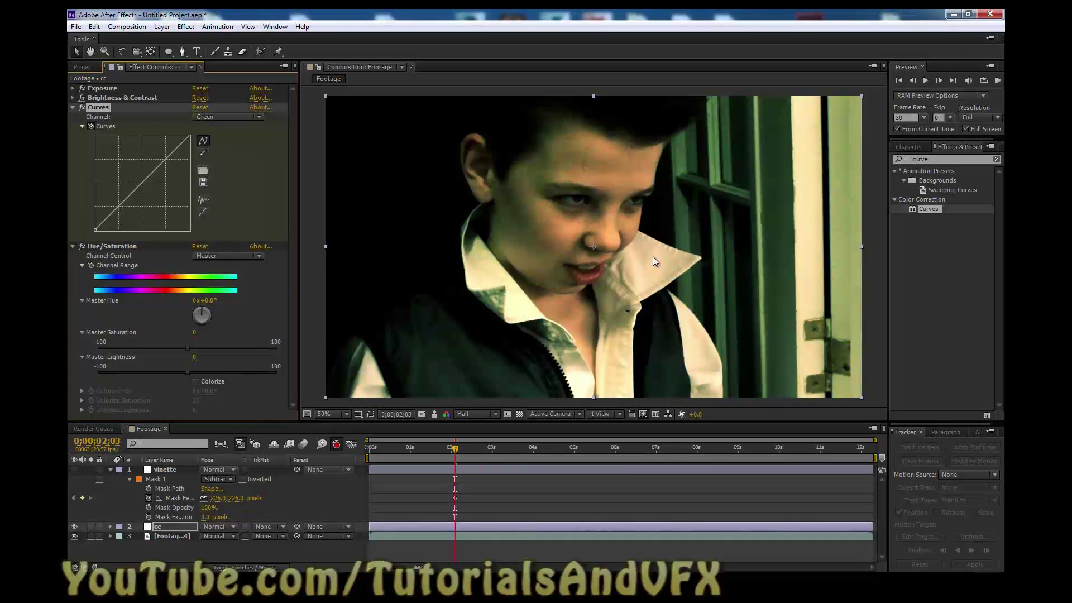
{"action": "left_click_drag", "start_coordinate": [143, 185], "coordinate": [146, 184]}
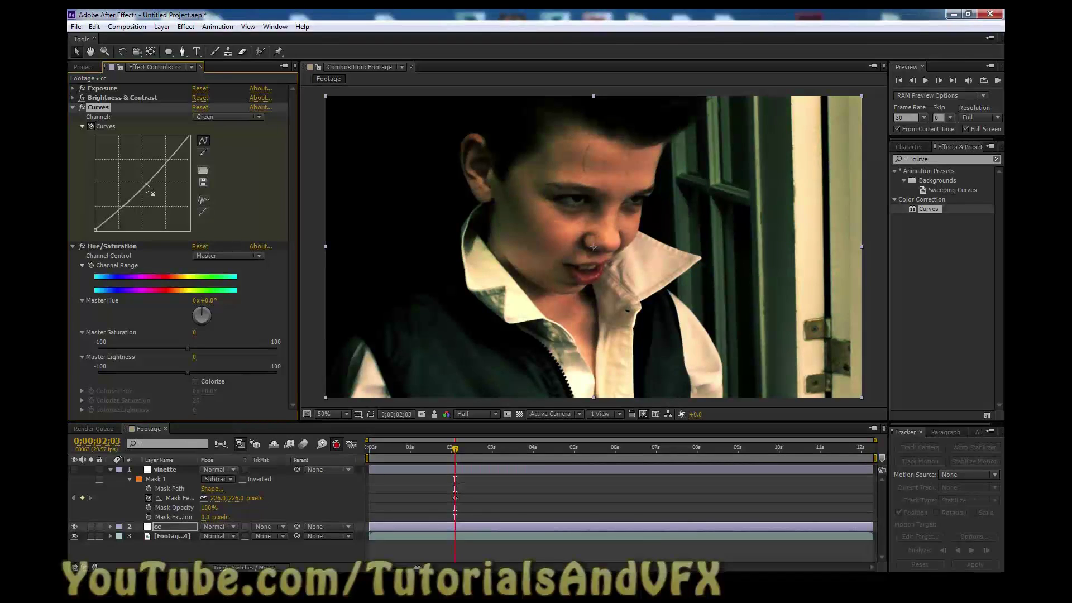
Step: Pull the Red channel curve's midtones a little further down and raise the Blue channel curve's midtones slightly
{"action": "left_click", "coordinate": [209, 118]}
{"action": "left_click", "coordinate": [217, 141]}
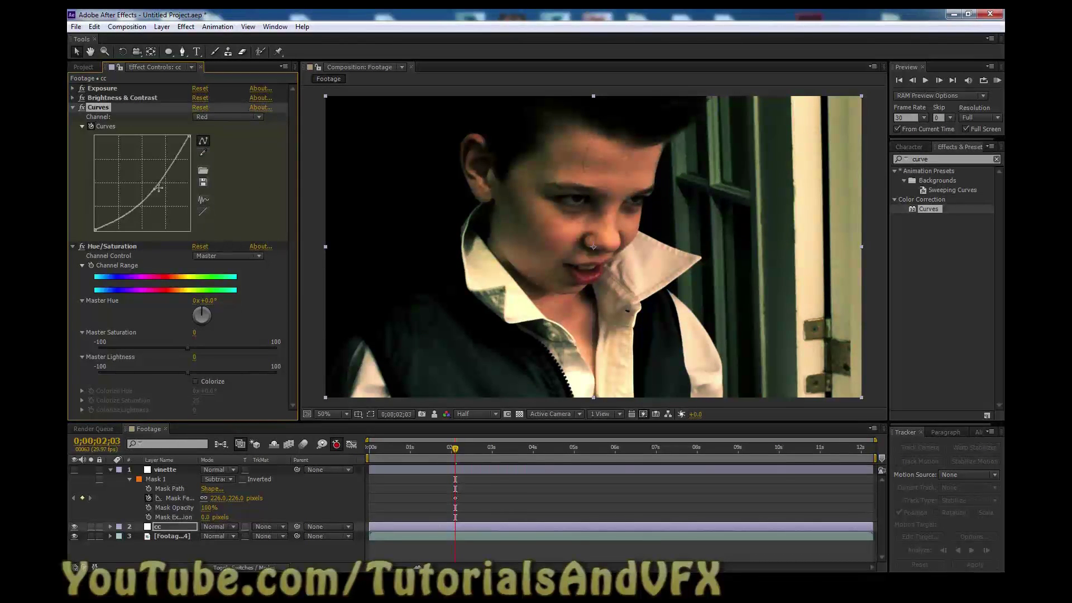
{"action": "left_click_drag", "start_coordinate": [155, 191], "coordinate": [159, 188]}
{"action": "left_click", "coordinate": [213, 118]}
{"action": "left_click", "coordinate": [217, 163]}
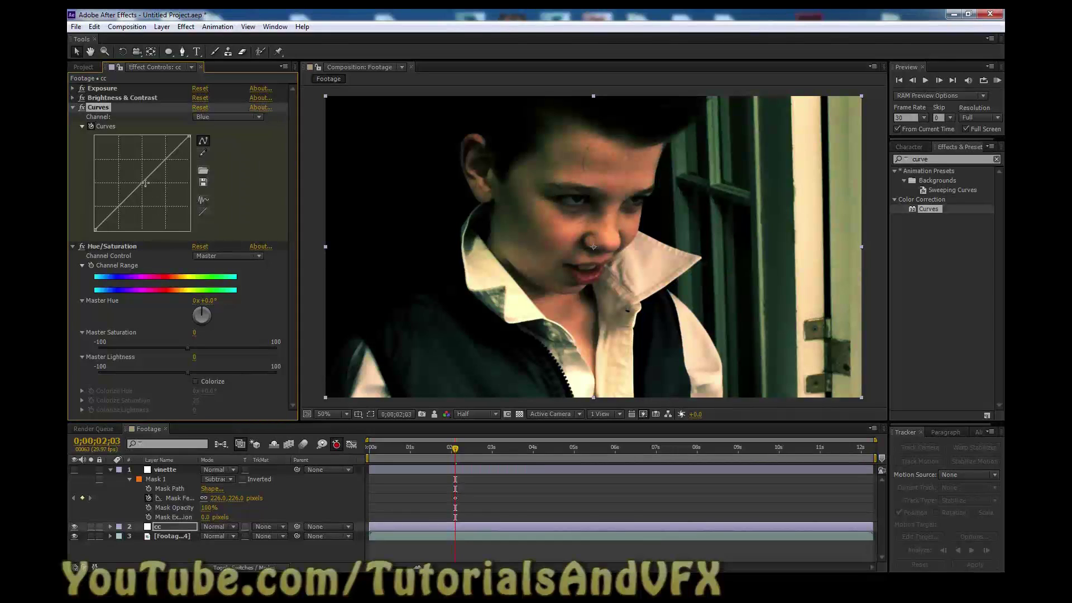
{"action": "left_click_drag", "start_coordinate": [143, 182], "coordinate": [141, 175]}
Step: Lift the Green channel curve's midpoint back to about the diagonal and raise the Blue channel curve's midtones a bit more
{"action": "left_click", "coordinate": [210, 116]}
{"action": "left_click", "coordinate": [216, 153]}
{"action": "left_click_drag", "start_coordinate": [153, 187], "coordinate": [147, 179]}
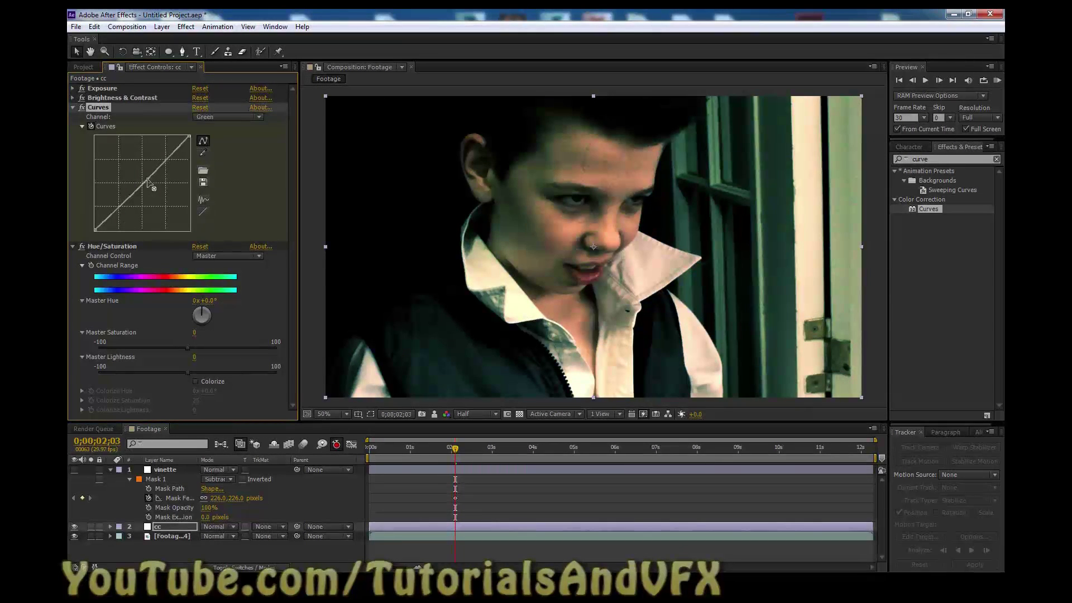
{"action": "left_click", "coordinate": [202, 119]}
{"action": "left_click", "coordinate": [216, 165]}
{"action": "left_click_drag", "start_coordinate": [144, 178], "coordinate": [144, 174]}
Step: Lower the Red channel curve's midpoint further to strengthen the teal tint
{"action": "left_click", "coordinate": [215, 117]}
{"action": "left_click", "coordinate": [217, 145]}
{"action": "left_click_drag", "start_coordinate": [157, 186], "coordinate": [163, 189]}
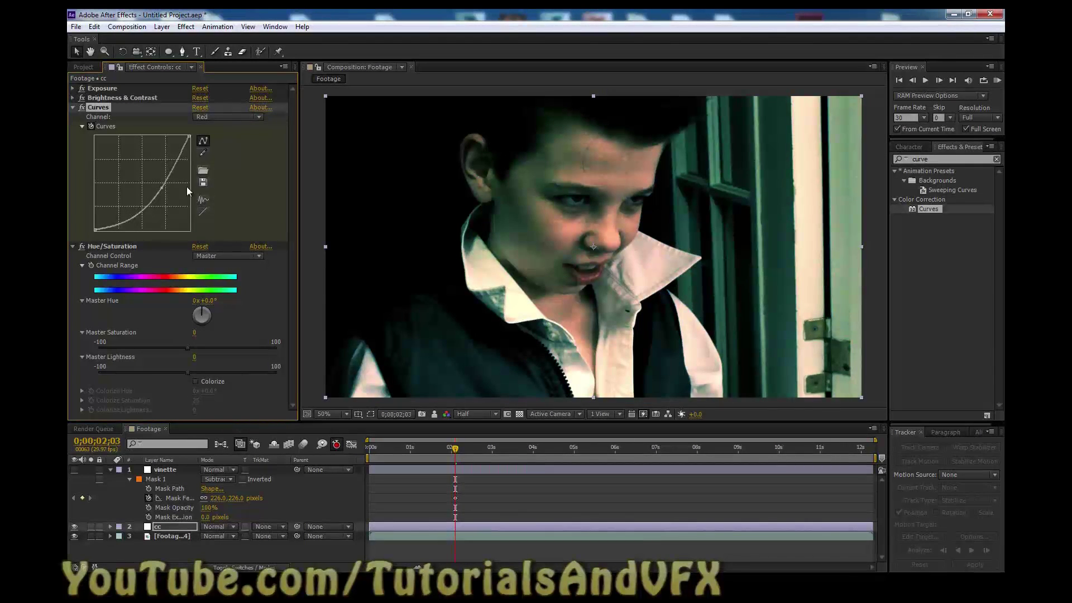
{"action": "left_click", "coordinate": [160, 188]}
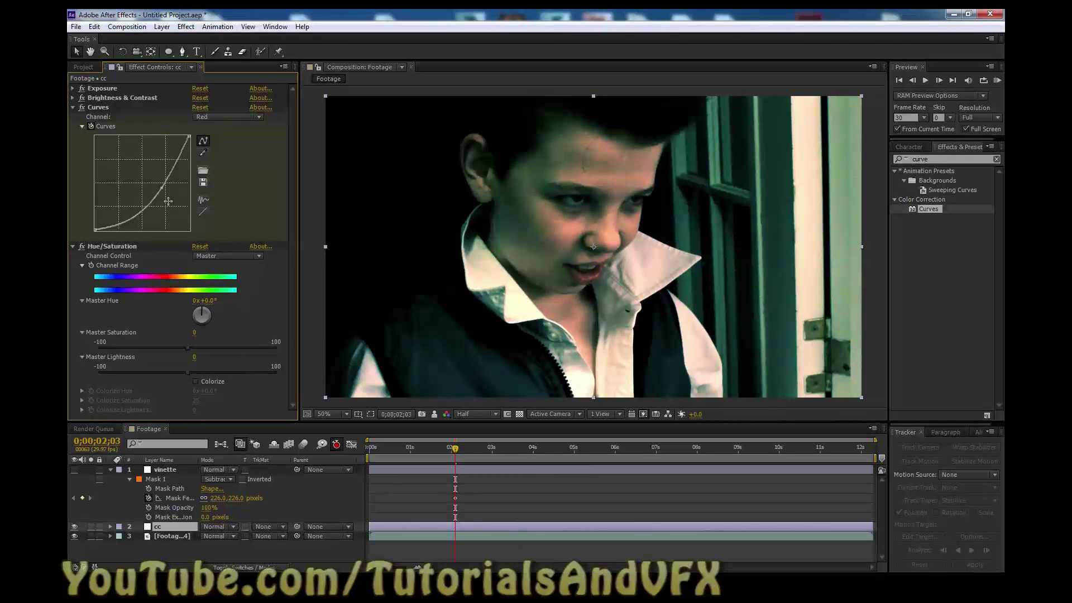
{"action": "left_click", "coordinate": [161, 186]}
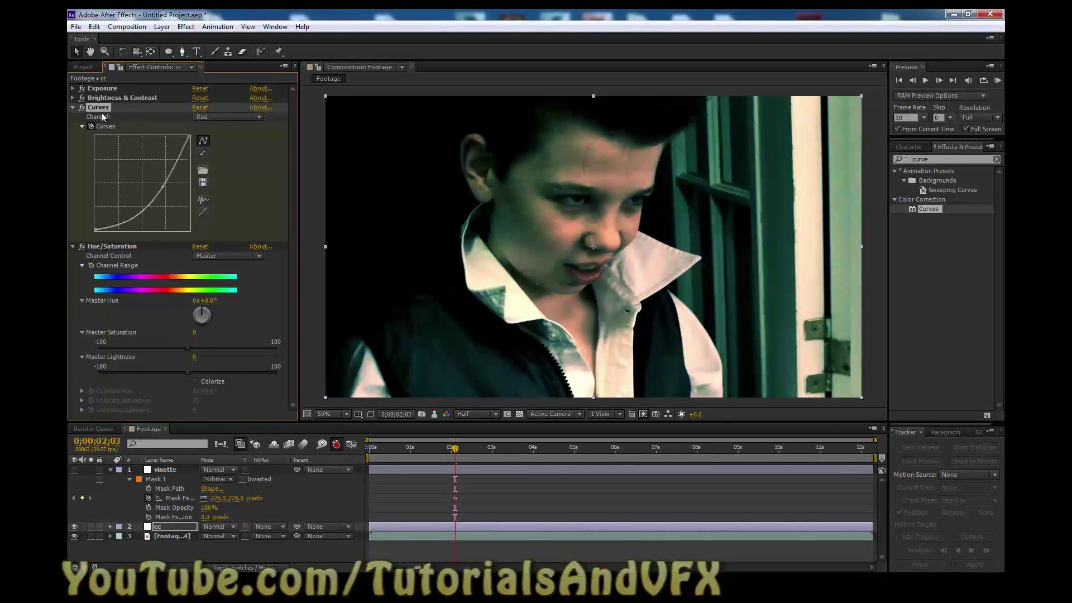
Step: Set the Hue/Saturation effect's Master Saturation to -34
{"action": "left_click", "coordinate": [119, 246]}
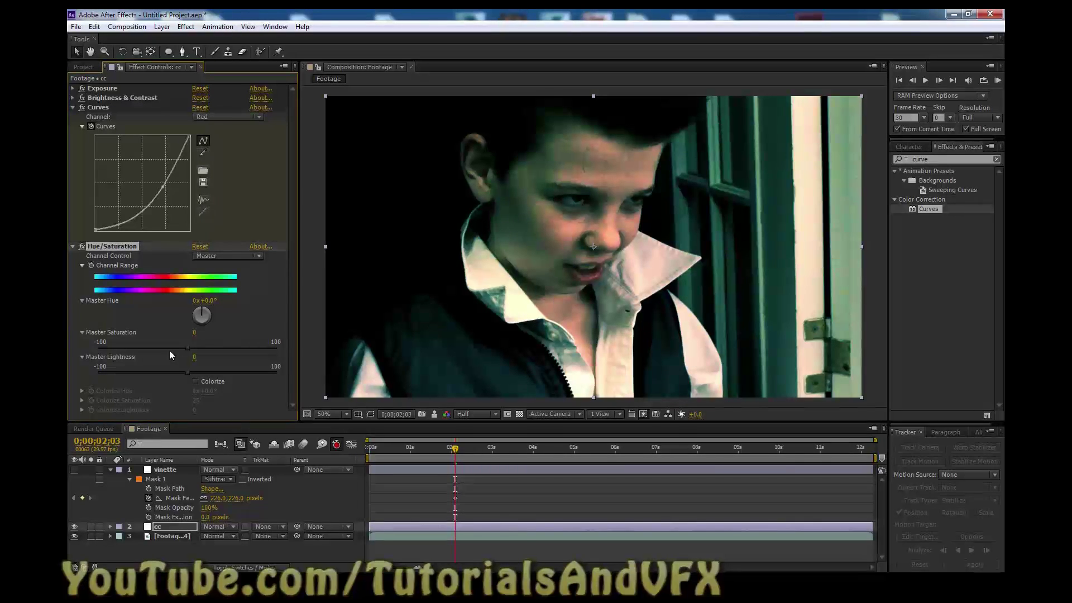
{"action": "mouse_move", "coordinate": [188, 350]}
{"action": "left_mouse_down"}
{"action": "mouse_move", "coordinate": [86, 347]}
{"action": "mouse_move", "coordinate": [242, 359]}
{"action": "mouse_move", "coordinate": [190, 355]}
{"action": "left_mouse_up"}
{"action": "left_click_drag", "start_coordinate": [165, 357], "coordinate": [139, 356]}
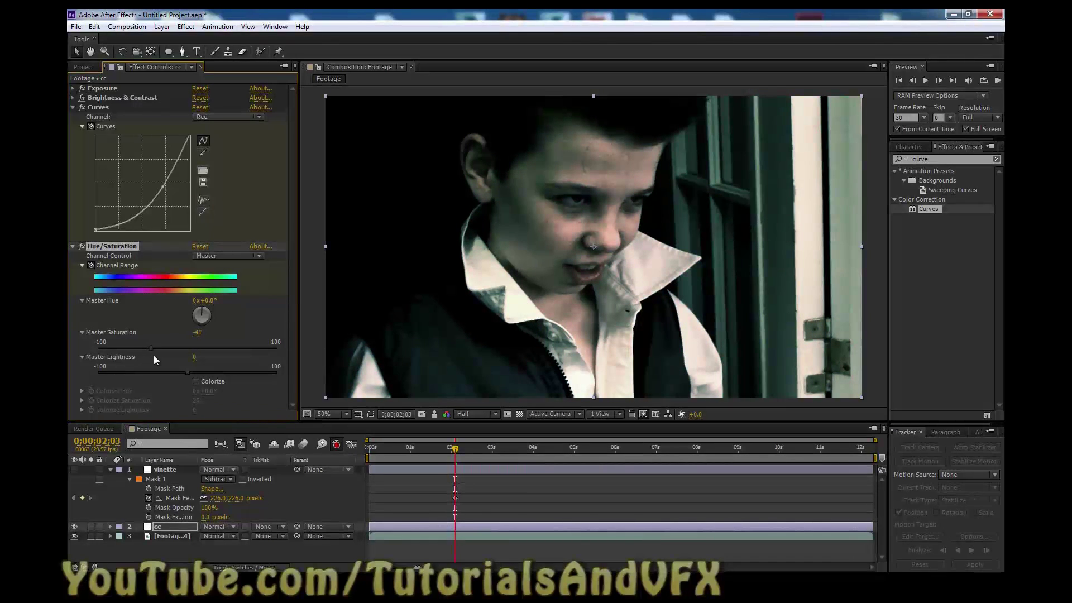
{"action": "left_click_drag", "start_coordinate": [159, 354], "coordinate": [175, 353]}
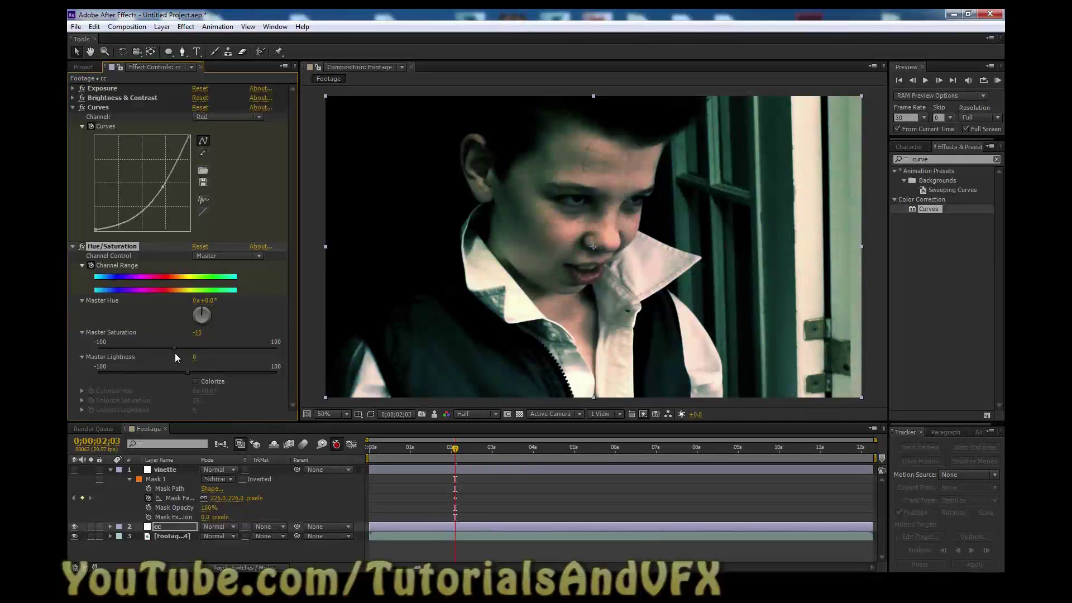
{"action": "left_click", "coordinate": [198, 334]}
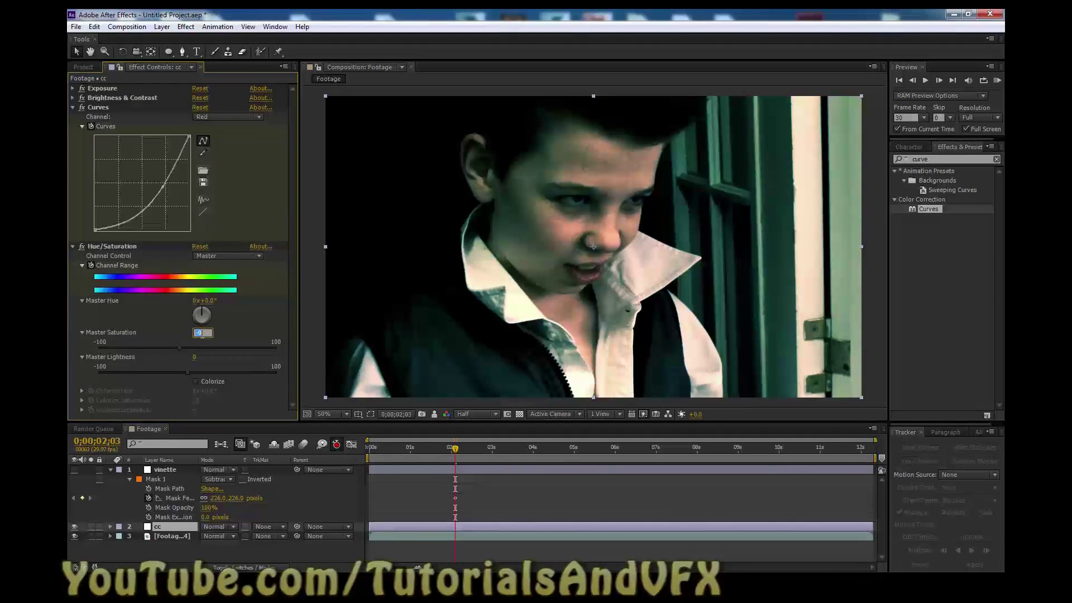
{"action": "left_click", "coordinate": [188, 348]}
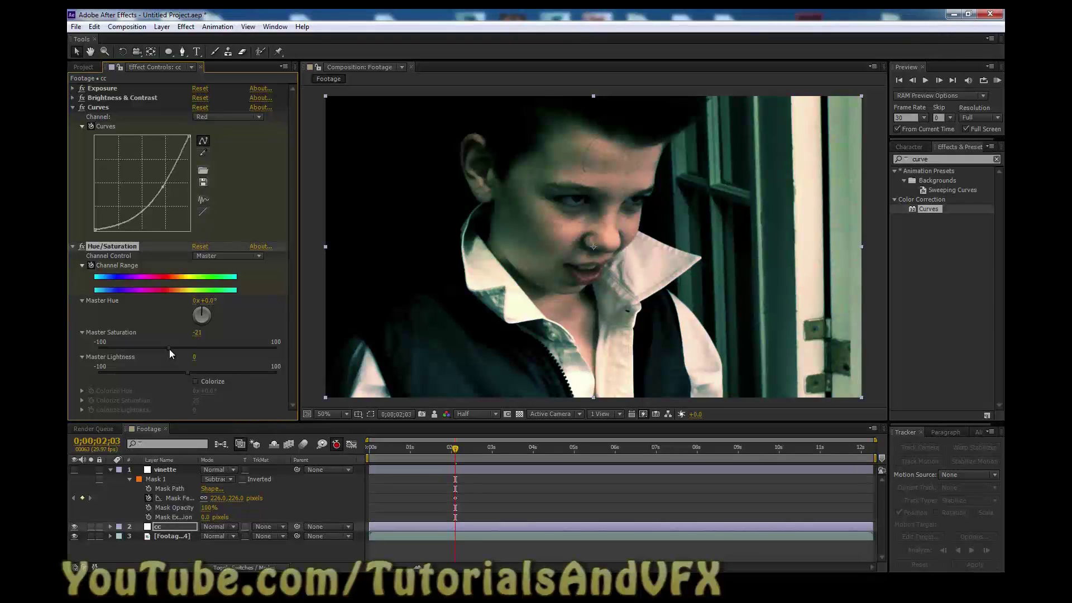
{"action": "mouse_move", "coordinate": [166, 347]}
{"action": "left_mouse_down"}
{"action": "mouse_move", "coordinate": [142, 348]}
{"action": "mouse_move", "coordinate": [163, 347]}
{"action": "left_mouse_up"}
Step: Compare the graded frame with the snapshot, and collapse the Curves and Hue/Saturation settings
{"action": "left_click", "coordinate": [431, 414]}
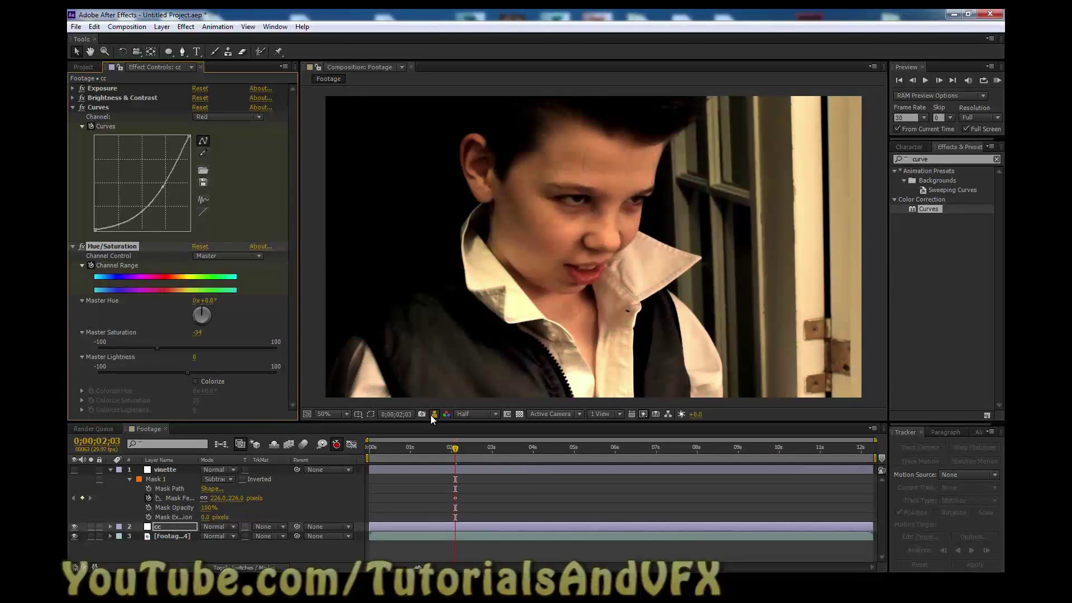
{"action": "left_click", "coordinate": [431, 415]}
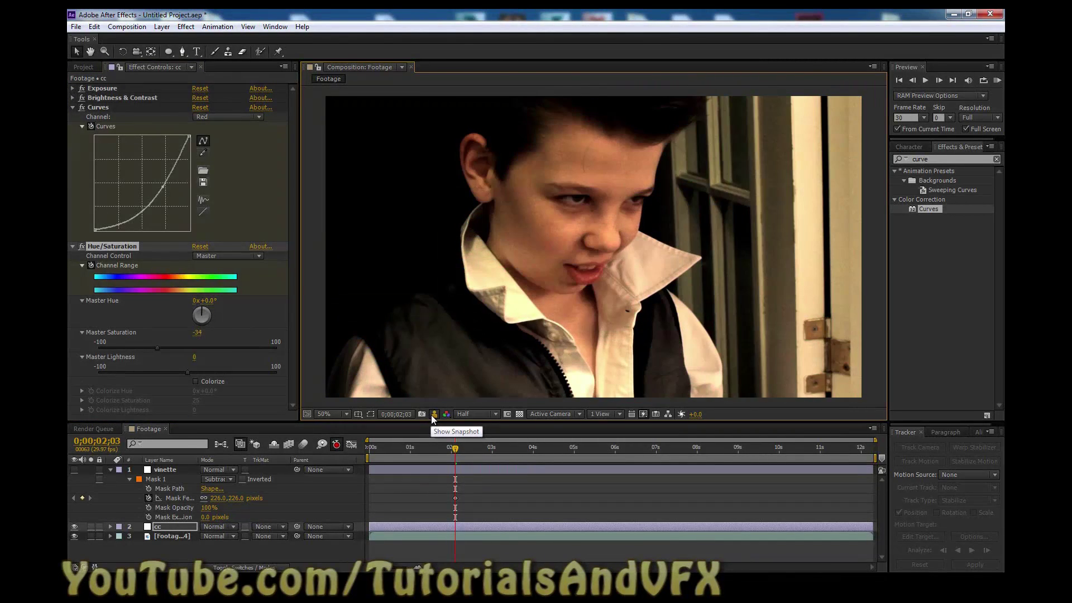
{"action": "left_click", "coordinate": [98, 107]}
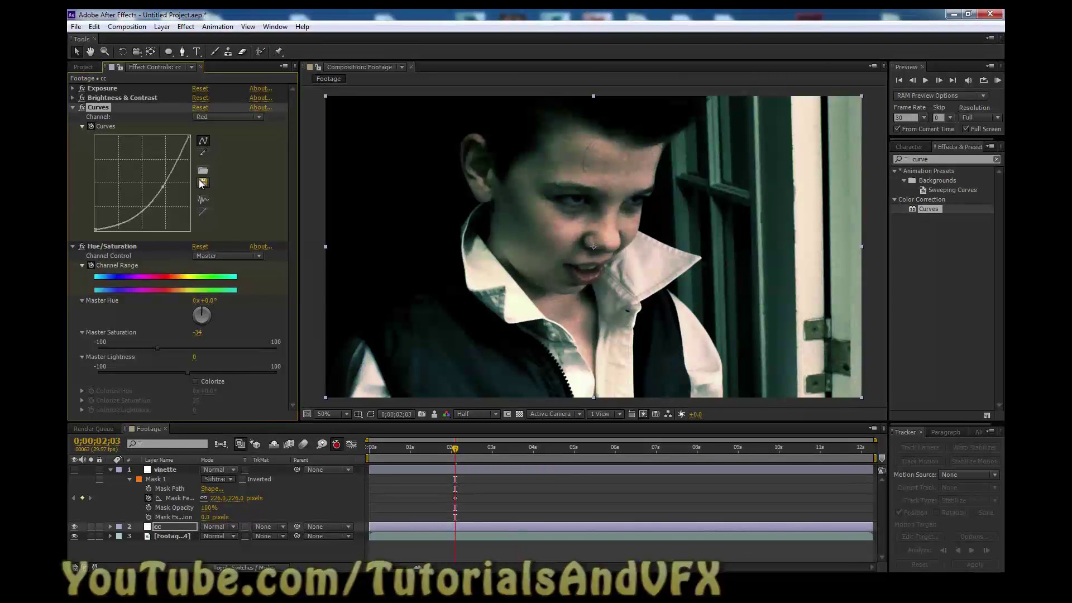
{"action": "left_click", "coordinate": [70, 106]}
{"action": "left_click", "coordinate": [72, 117]}
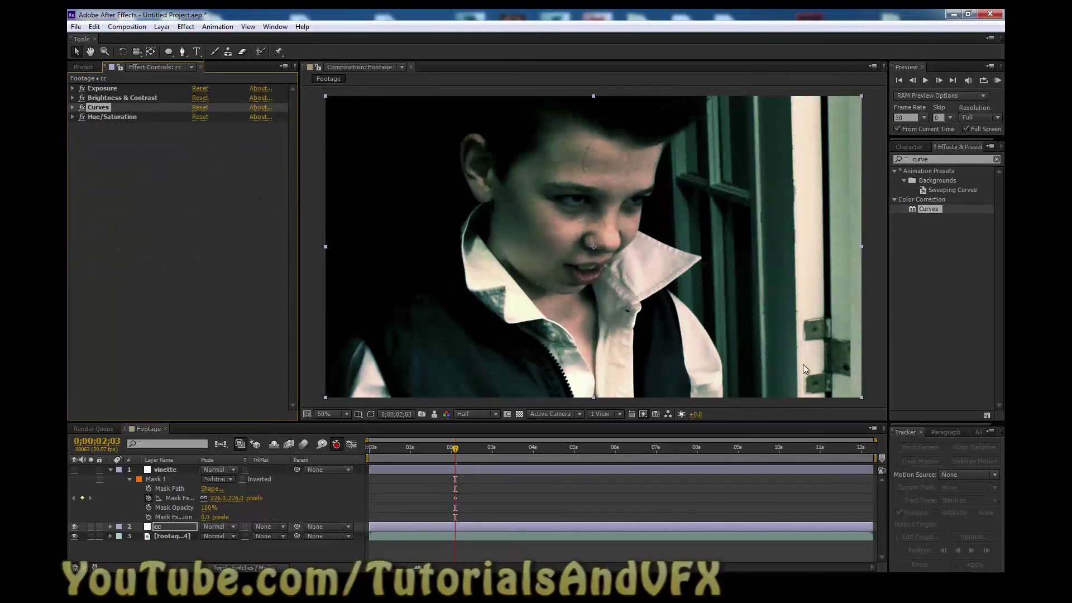
Step: Reveal and keyframe the cc layer's Opacity, try a lower value, and return it to 100%
{"action": "left_click", "coordinate": [167, 525]}
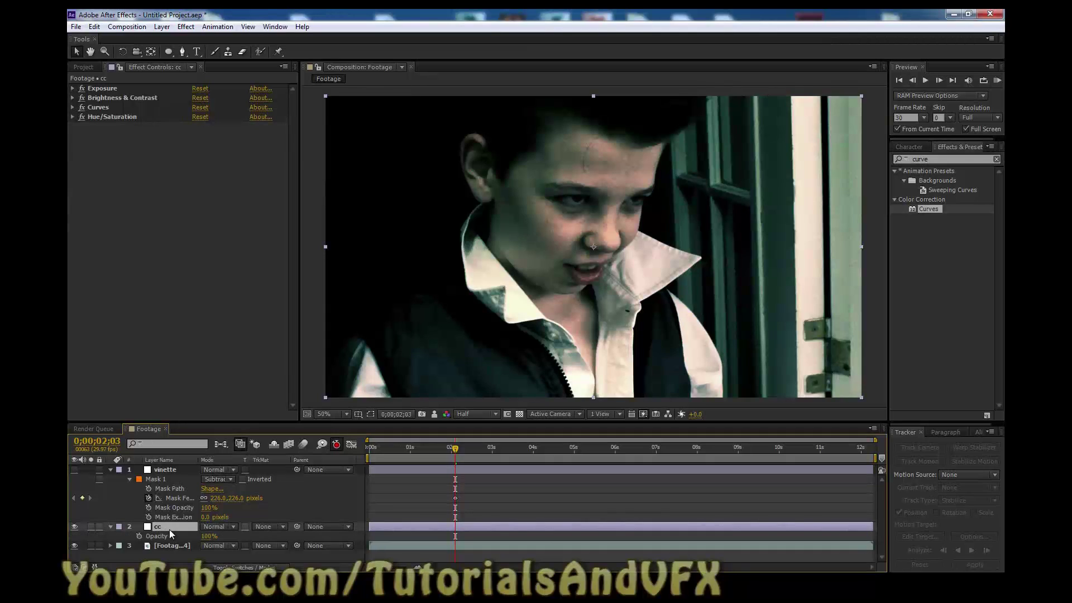
{"action": "key", "text": "alt+shift+t"}
{"action": "left_click_drag", "start_coordinate": [206, 537], "coordinate": [143, 478]}
Step: Make the vinette layer visible and set Mask 1's feather to about 233 pixels and its expansion to about -60 pixels
{"action": "left_click", "coordinate": [166, 472]}
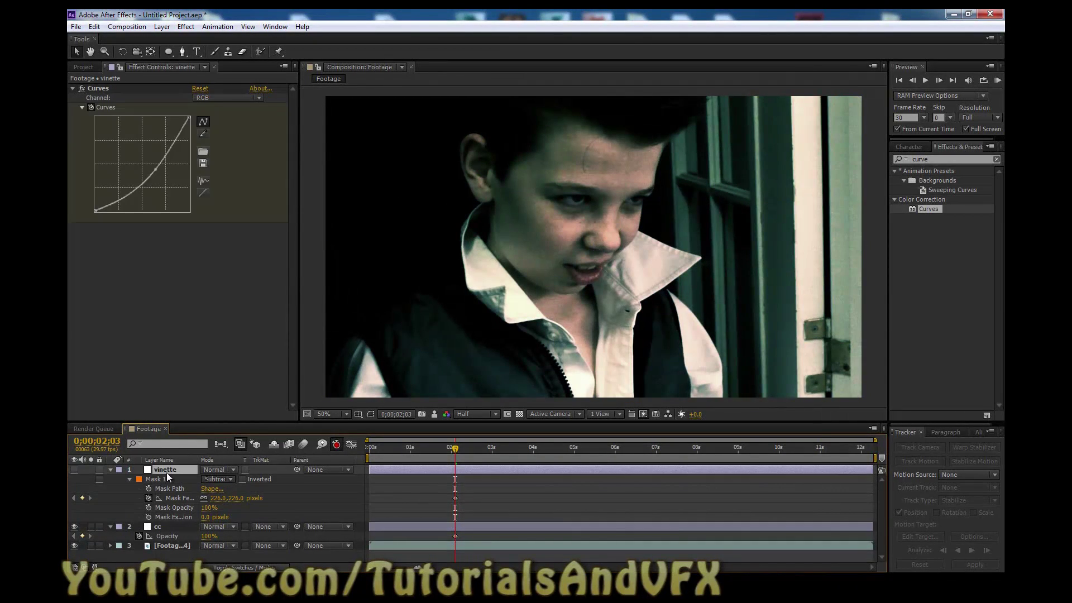
{"action": "left_click", "coordinate": [74, 469]}
{"action": "left_click", "coordinate": [75, 470]}
{"action": "left_click", "coordinate": [74, 469]}
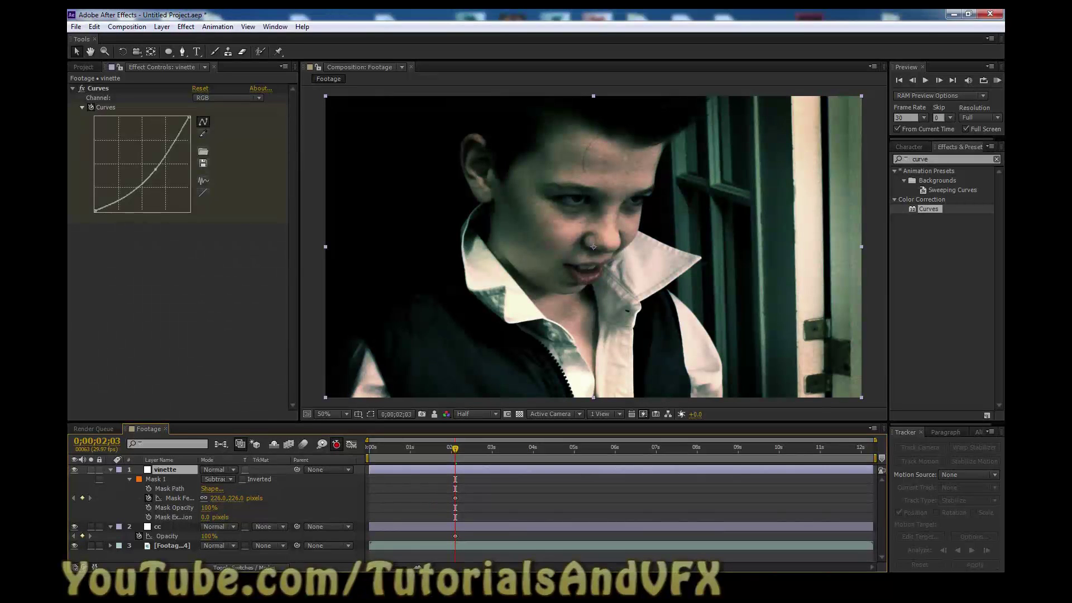
{"action": "left_click_drag", "start_coordinate": [219, 498], "coordinate": [151, 514]}
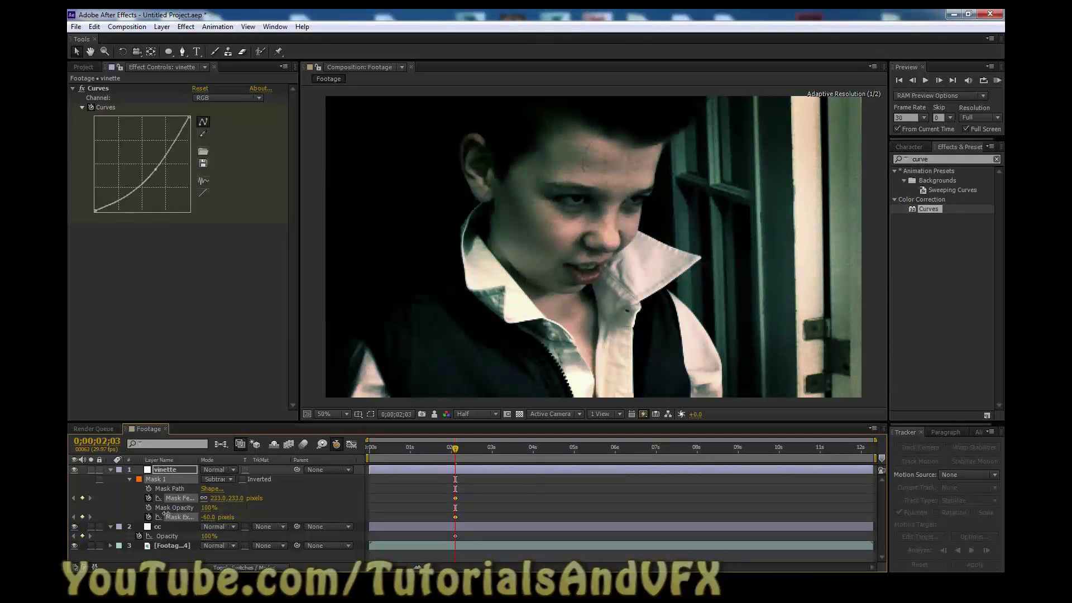
Step: Reveal the vinette layer's Opacity and lower it to 51%
{"action": "left_click", "coordinate": [159, 471]}
{"action": "key", "text": "t"}
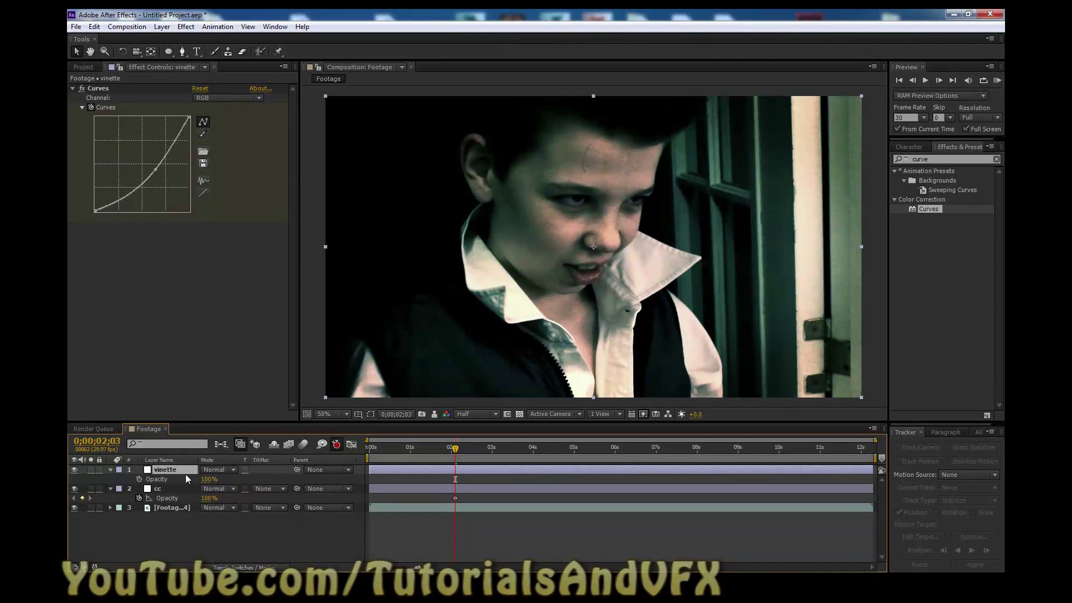
{"action": "left_click_drag", "start_coordinate": [210, 482], "coordinate": [169, 475]}
{"action": "left_click", "coordinate": [290, 541]}
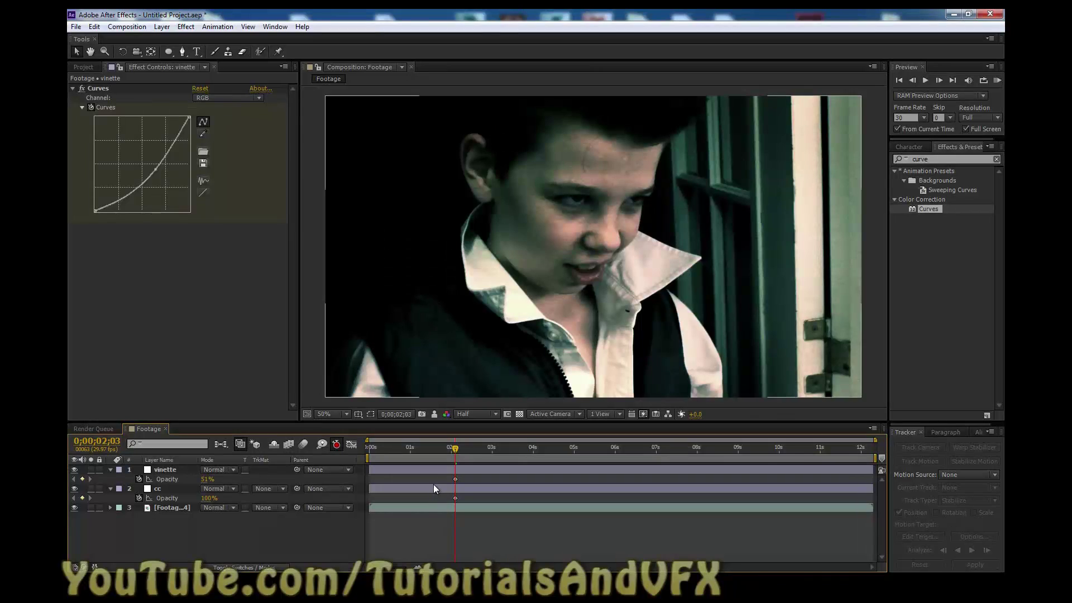
Step: Turn off Opacity keyframing on the vinette and cc layers to remove their keyframes
{"action": "left_click_drag", "start_coordinate": [453, 453], "coordinate": [465, 453]}
{"action": "left_click", "coordinate": [139, 480]}
{"action": "left_click", "coordinate": [139, 500]}
Step: Scrub the timeline and play full-screen RAM previews of the graded footage
{"action": "left_click_drag", "start_coordinate": [465, 449], "coordinate": [502, 454]}
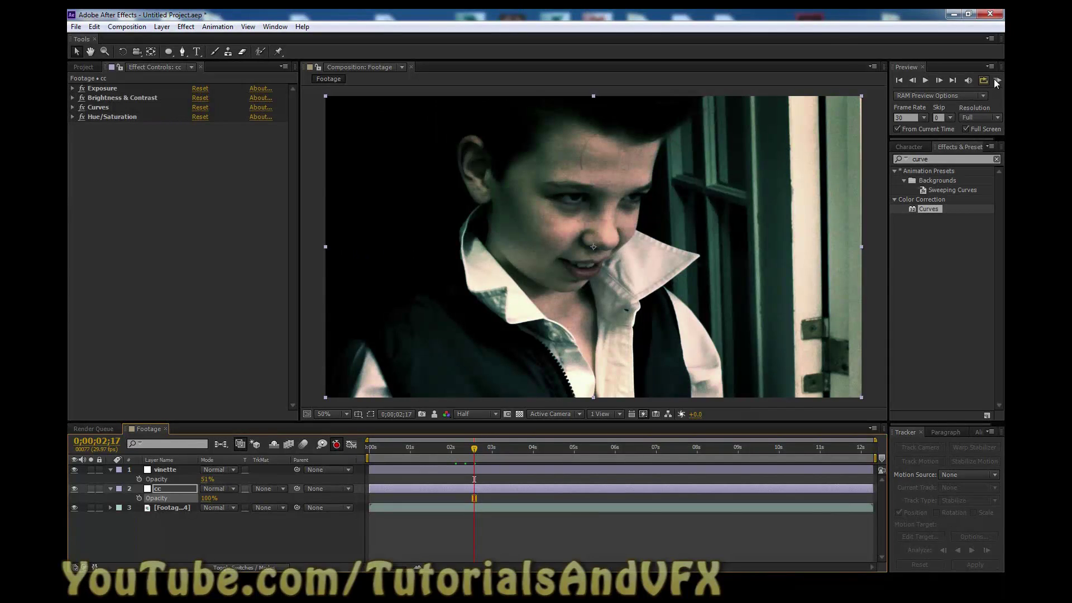
{"action": "left_click", "coordinate": [997, 81]}
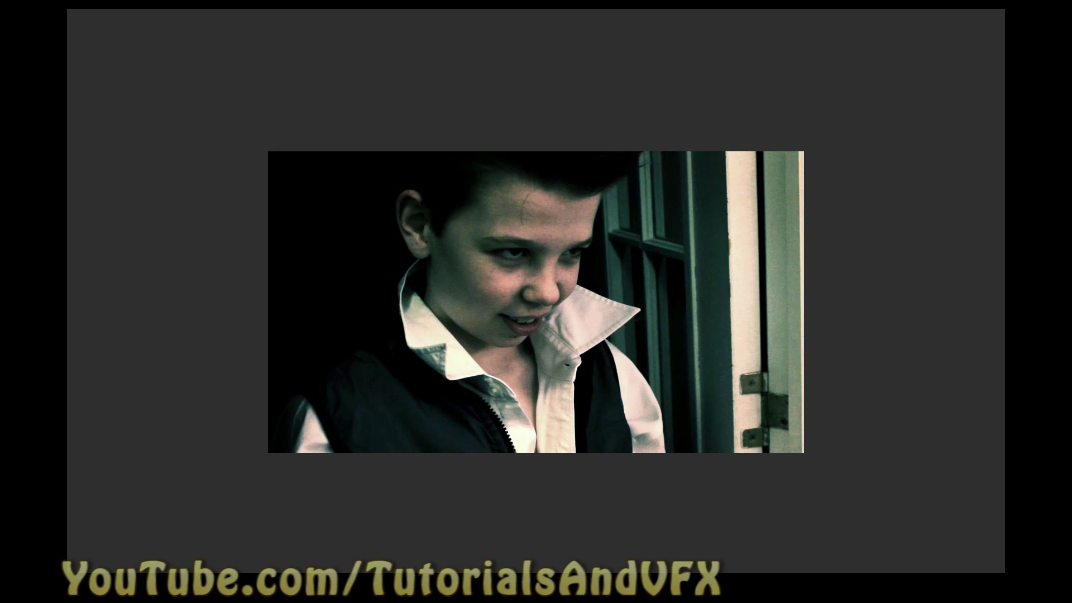
{"action": "key", "text": "space"}
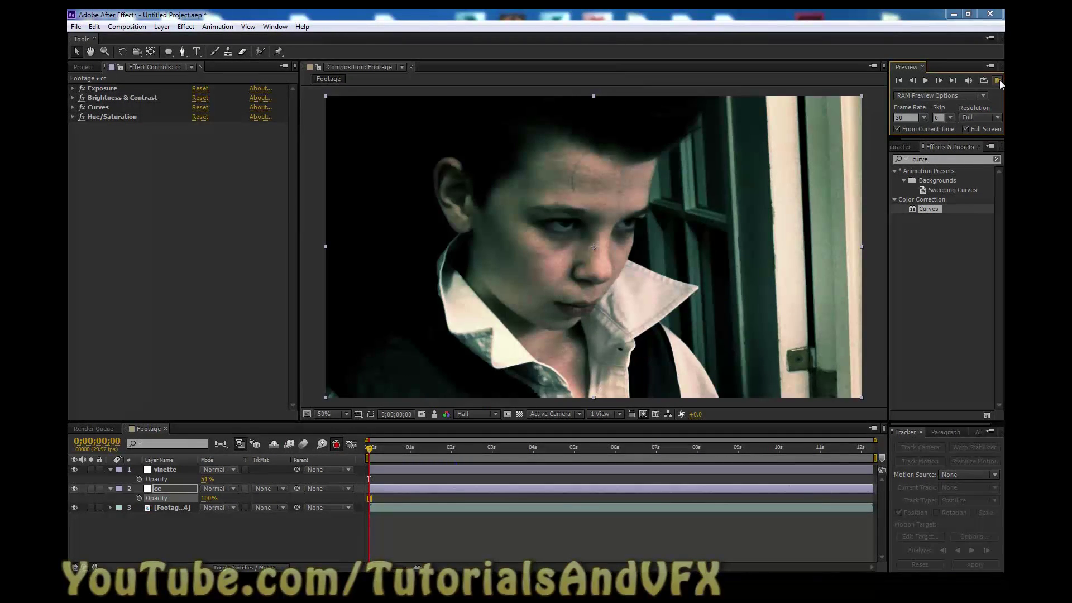
{"action": "left_click", "coordinate": [997, 80]}
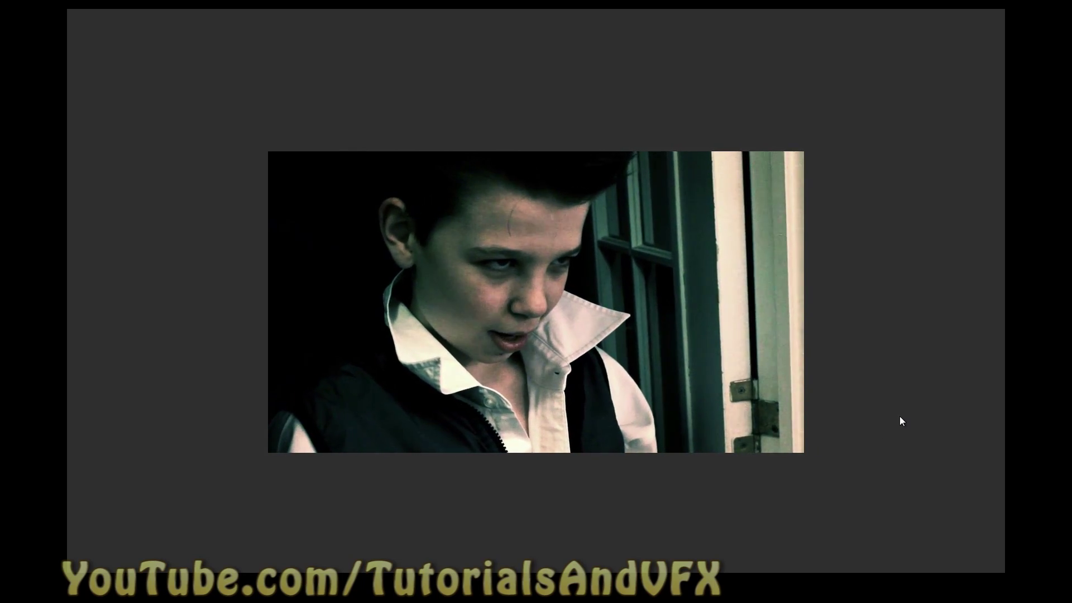
{"action": "left_click", "coordinate": [900, 416]}
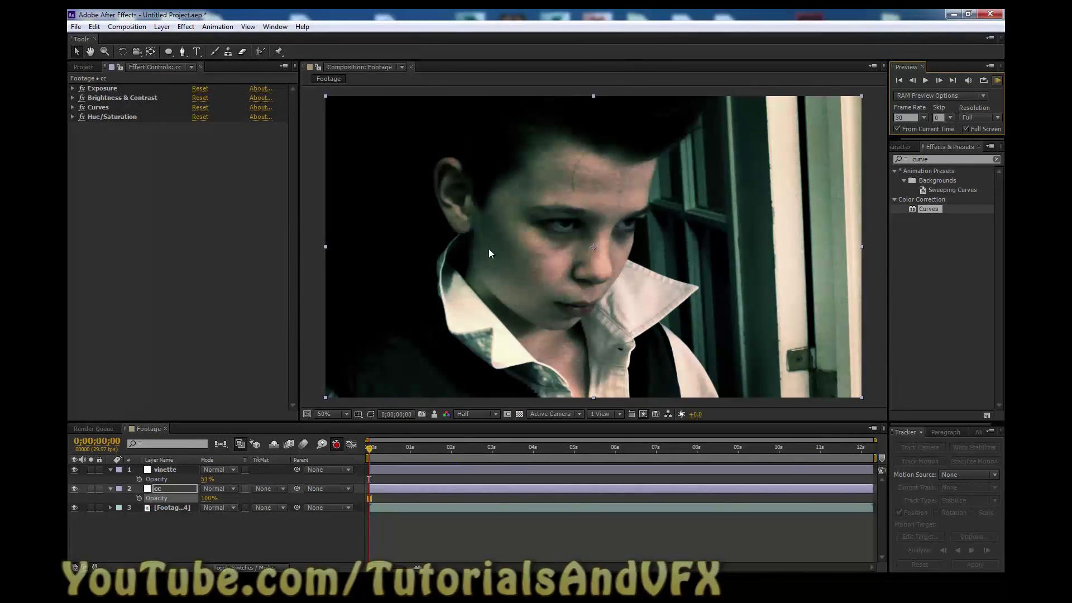